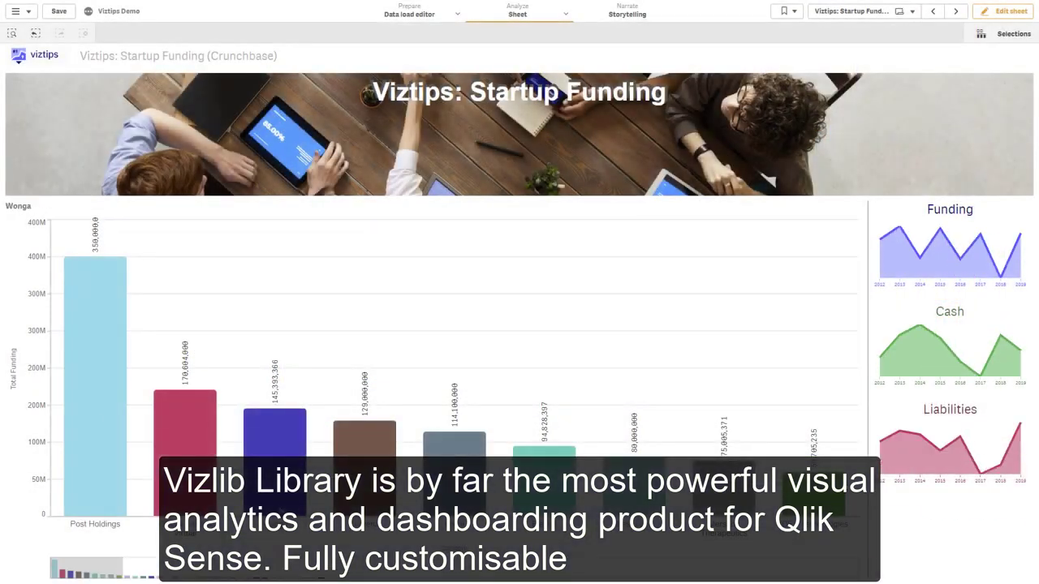
Step: Switch the Veeva chart to Accounts Not Given CLM, then back to Presentations
mouse_move(185, 430)
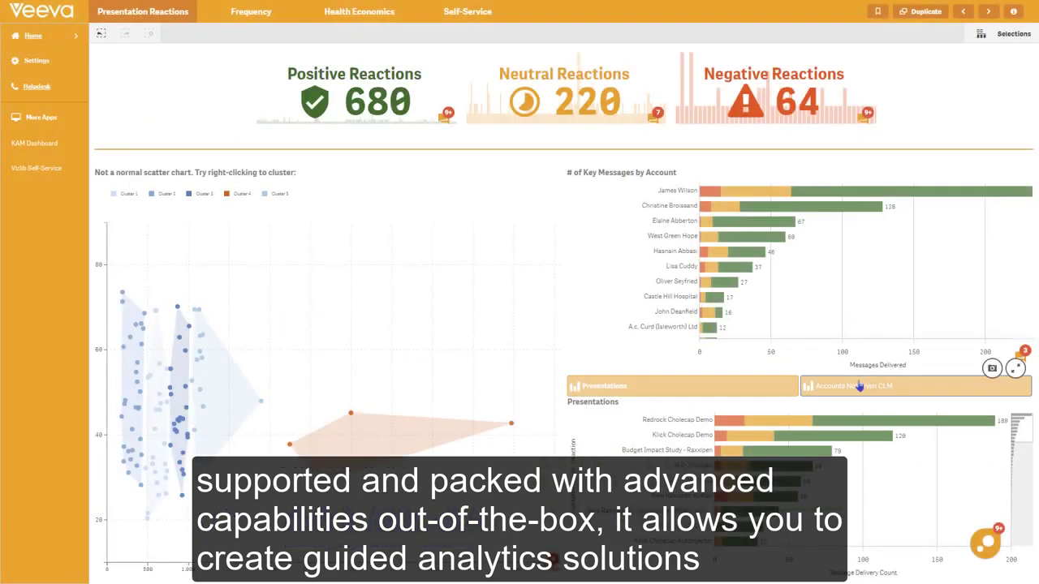
click(860, 388)
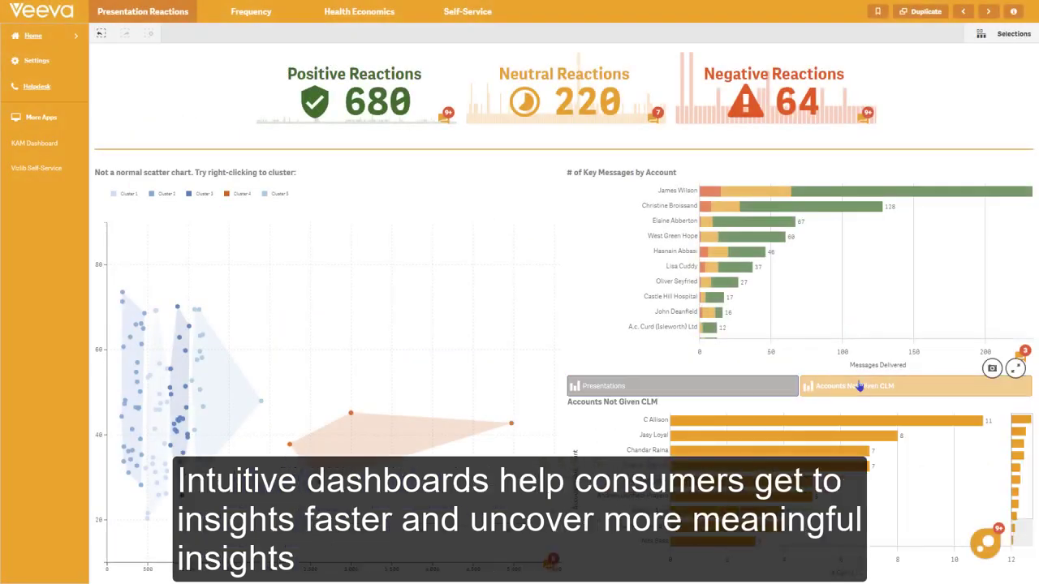
click(674, 385)
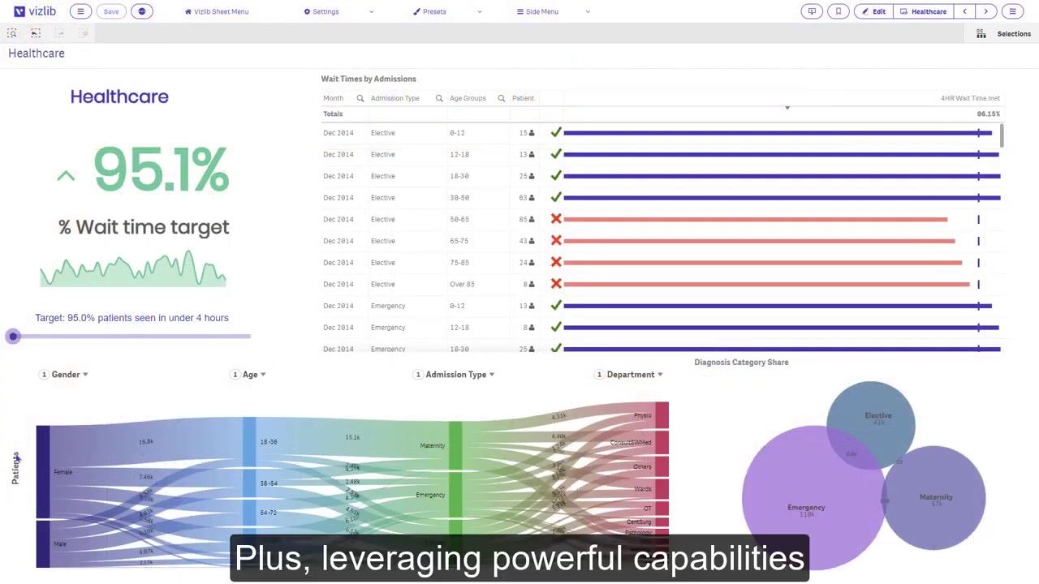
Step: Drag the wait-time target slider up to 96.2%
drag(16, 337, 72, 340)
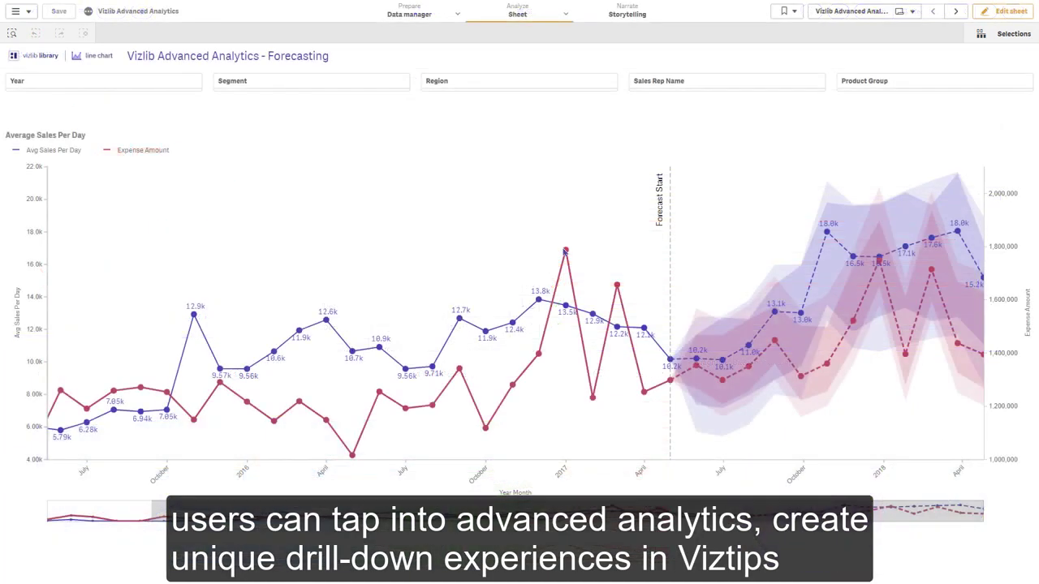
Step: Inspect data points on the Average Sales Per Day forecast chart
mouse_move(565, 254)
mouse_move(457, 322)
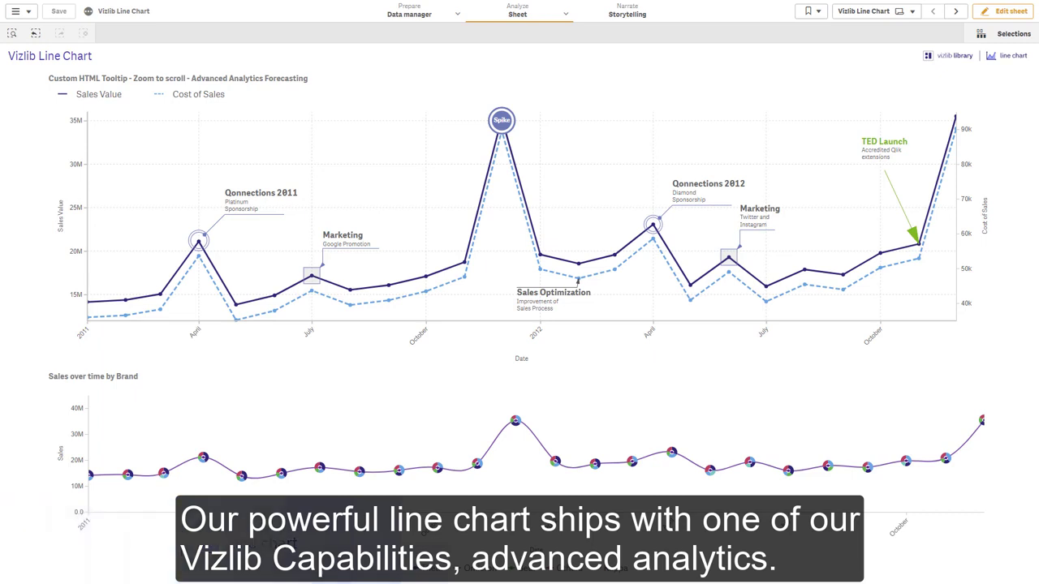
Step: Switch on Calculate Forecast in the line chart's Advanced Analytics settings
click(1021, 15)
click(971, 472)
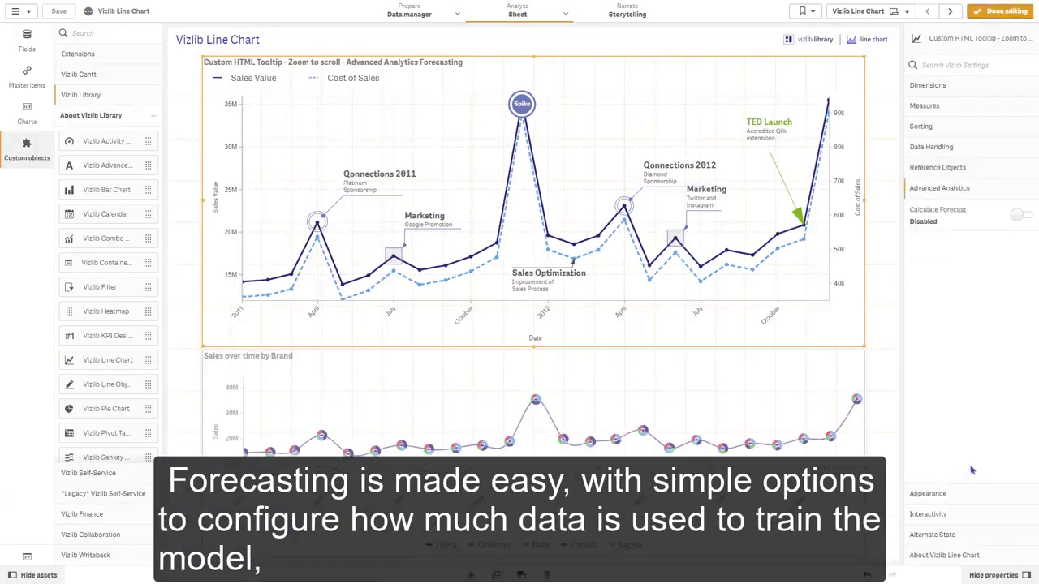
click(1021, 215)
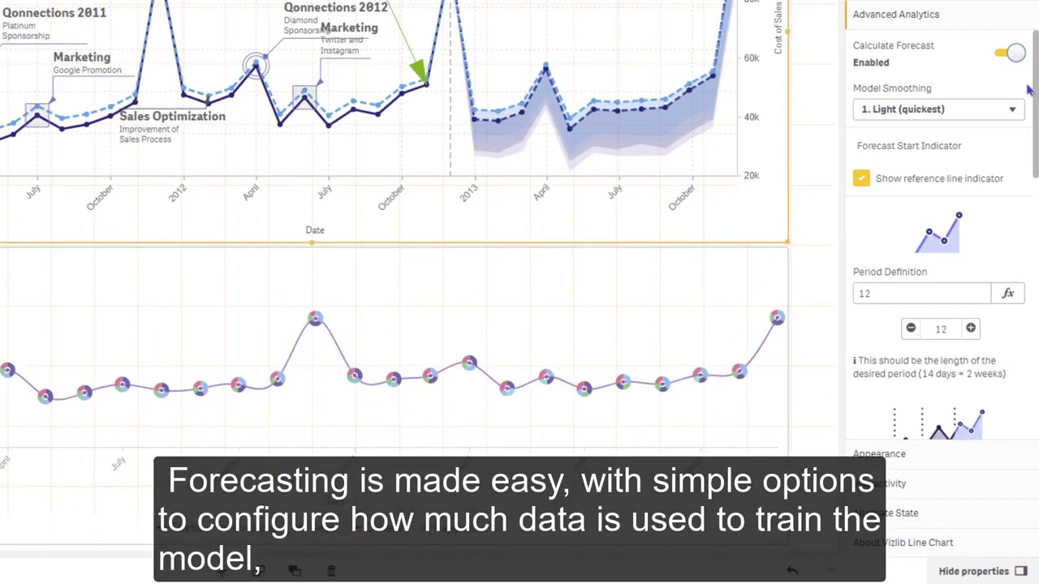
scroll(966, 341, down, 3)
scroll(942, 244, down, 2)
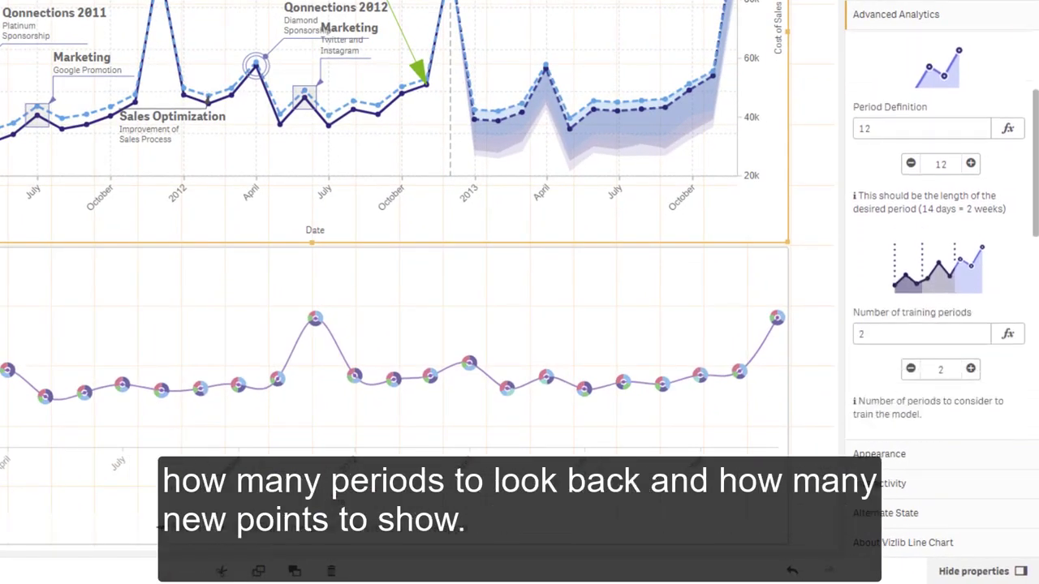
scroll(942, 243, down, 2)
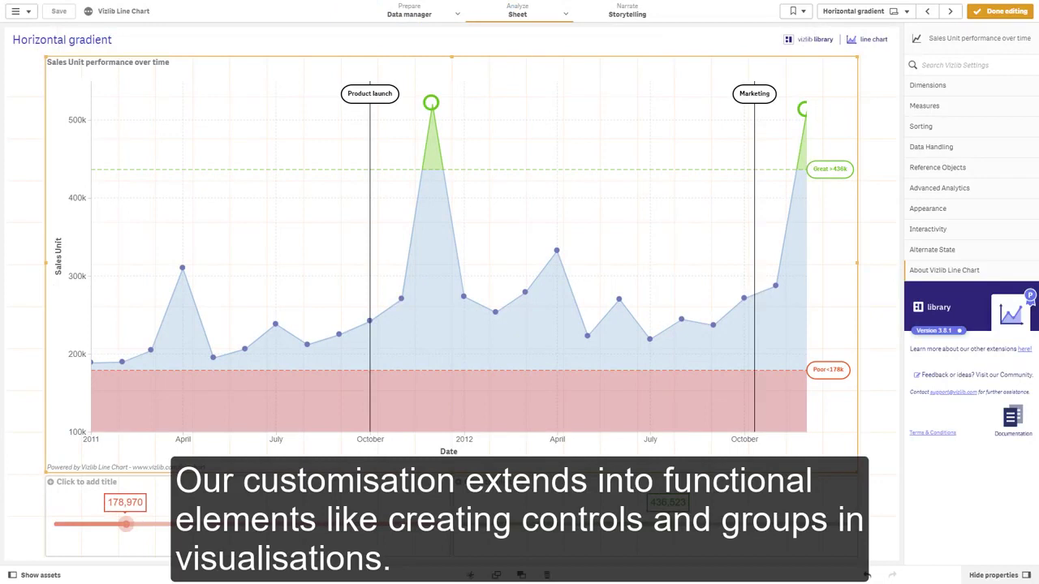
Step: Review the reference line and measure settings, then shift the Poor and Great thresholds with the sliders
click(1005, 172)
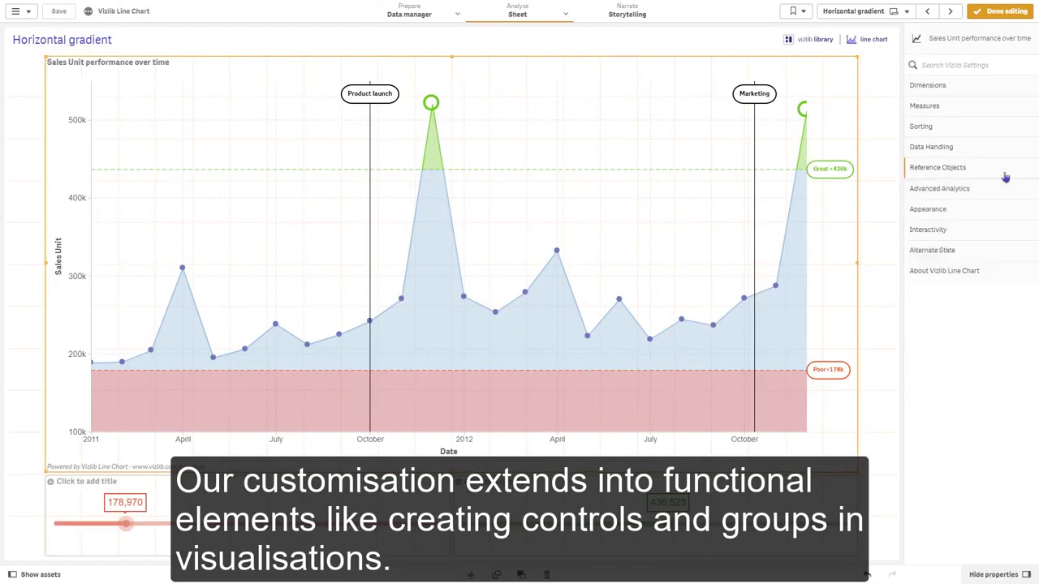
click(992, 193)
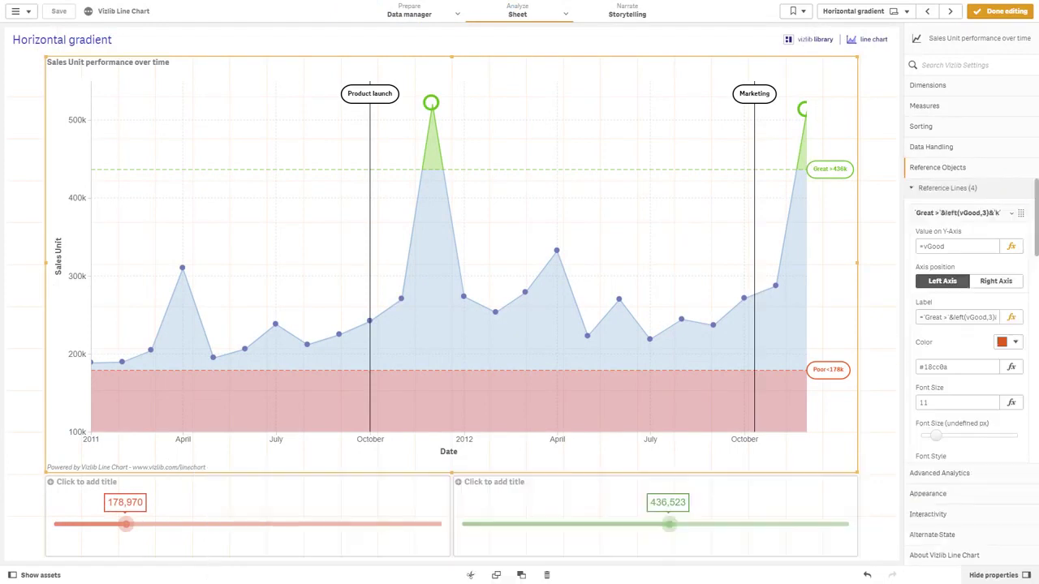
click(1028, 109)
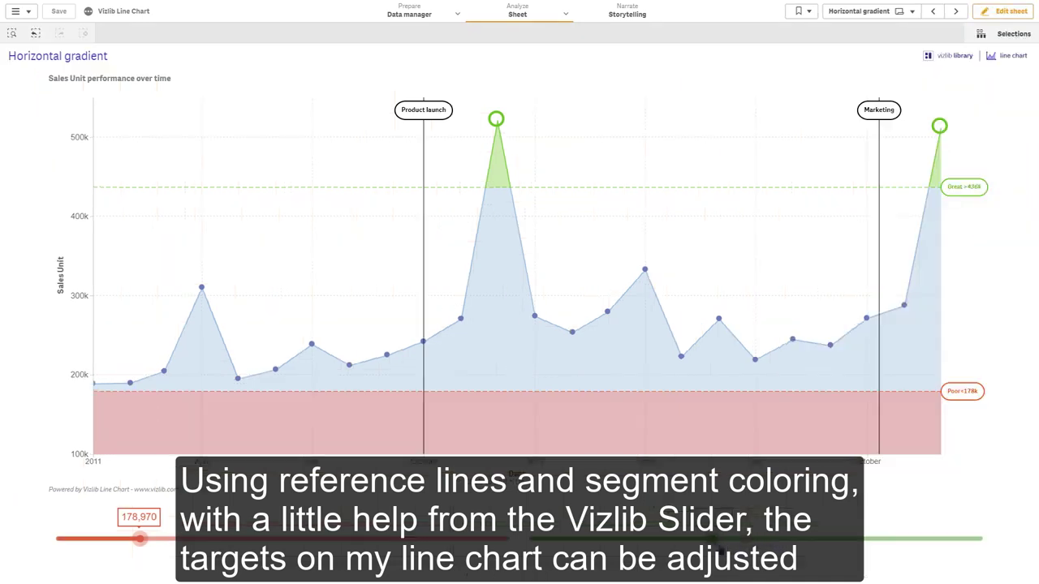
drag(141, 539, 268, 540)
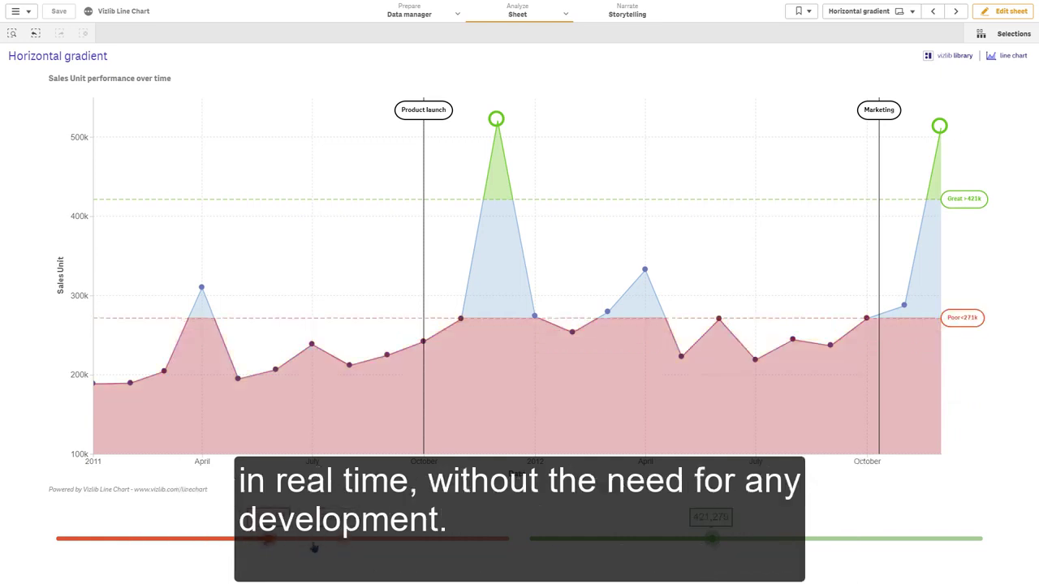
drag(711, 539, 585, 540)
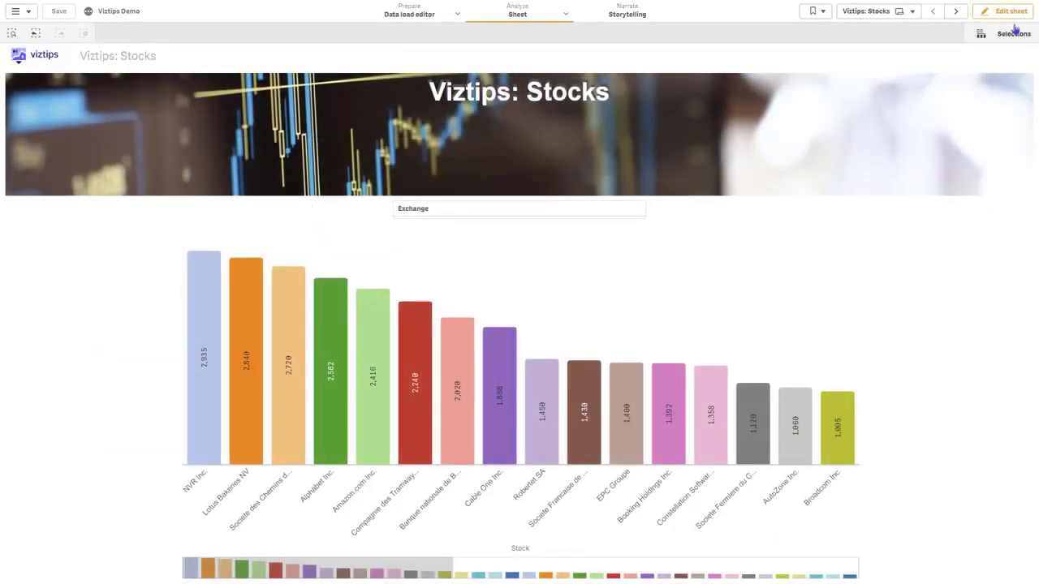
Step: Set Viztips & Tooltips to Enabled on the stocks bar chart and leave edit mode
click(1004, 12)
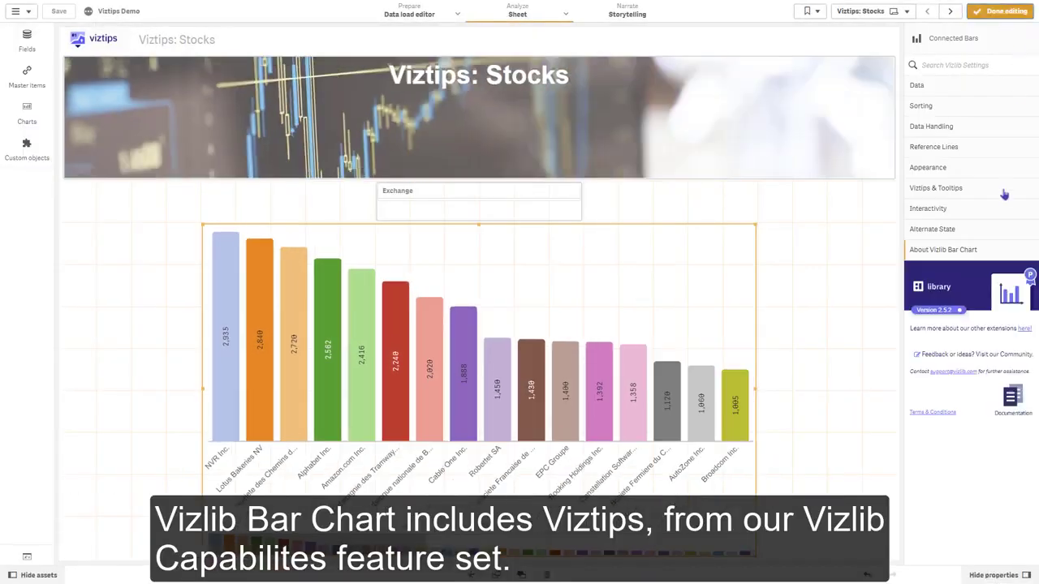
click(1004, 194)
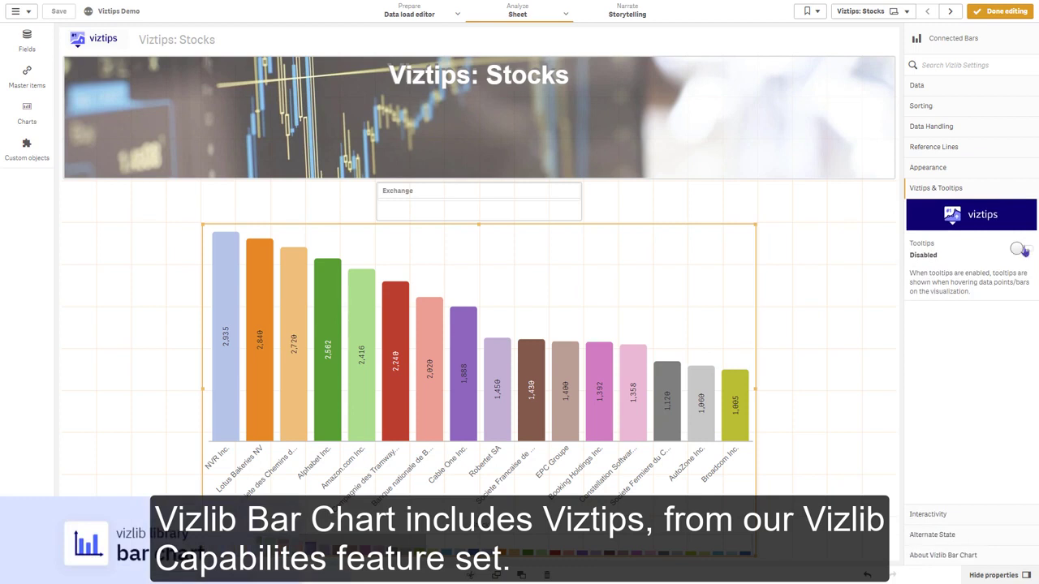
click(1020, 250)
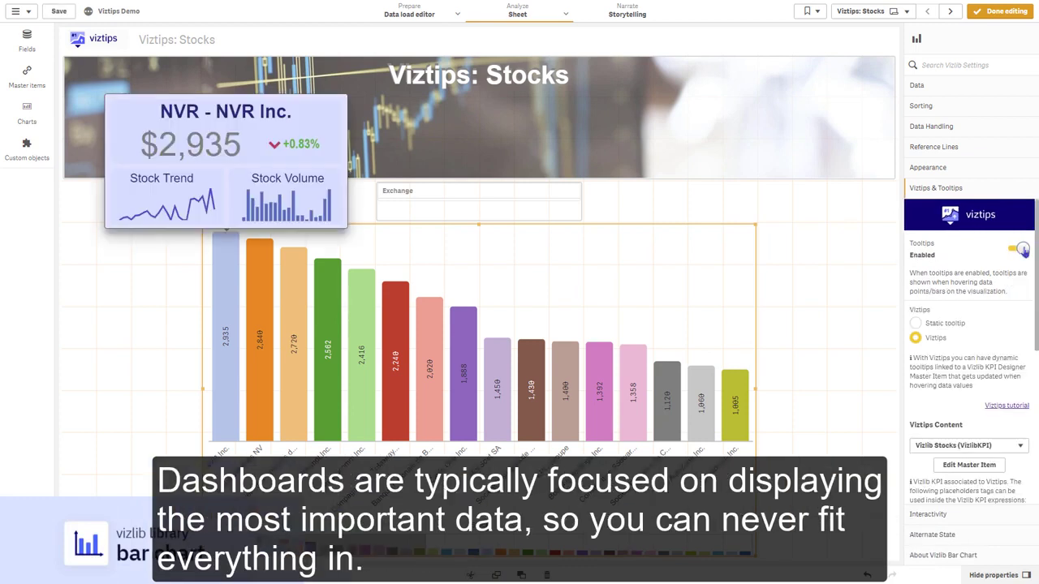
click(1013, 13)
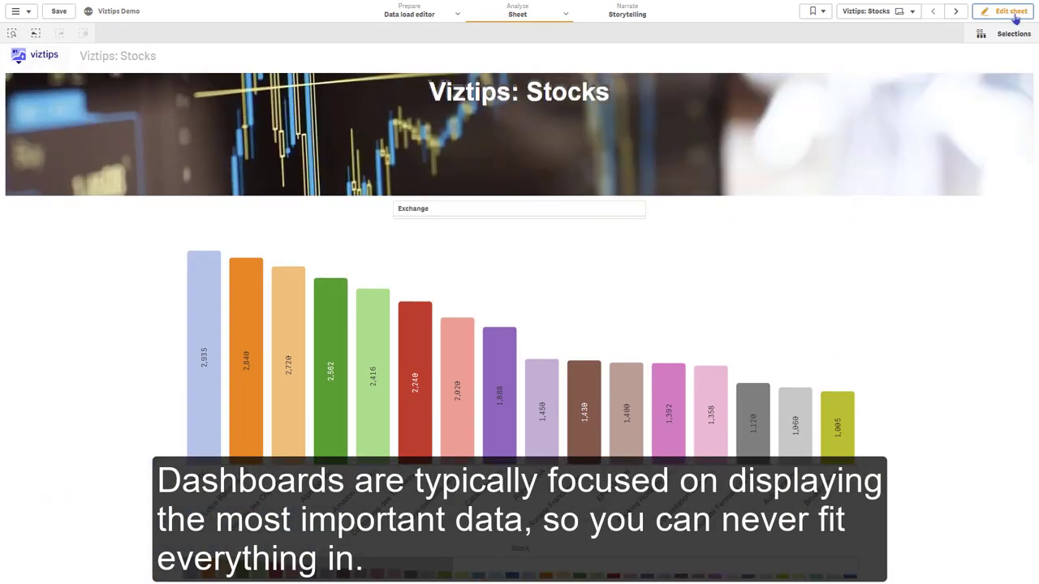
mouse_move(385, 318)
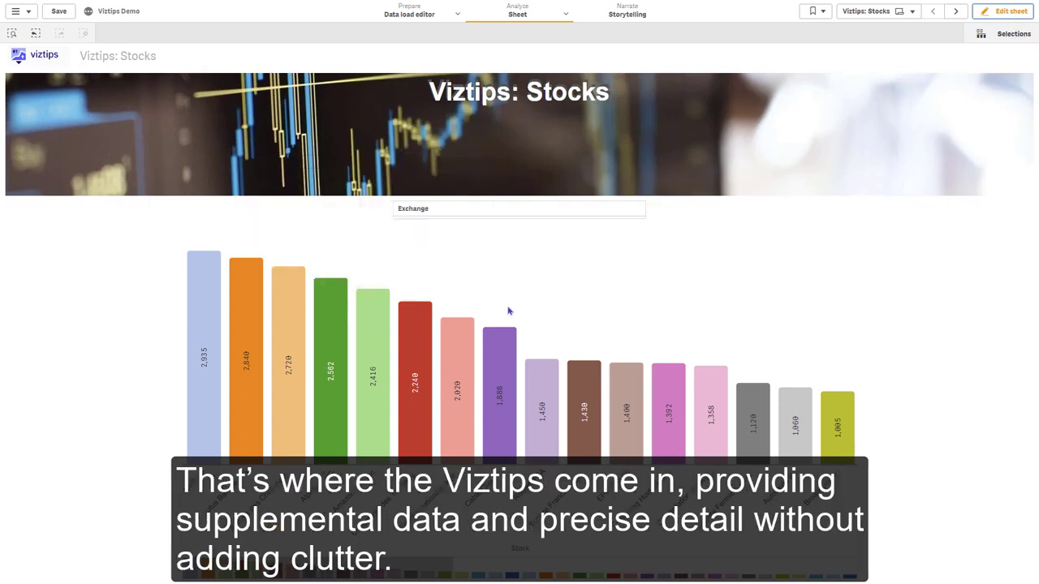
mouse_move(505, 340)
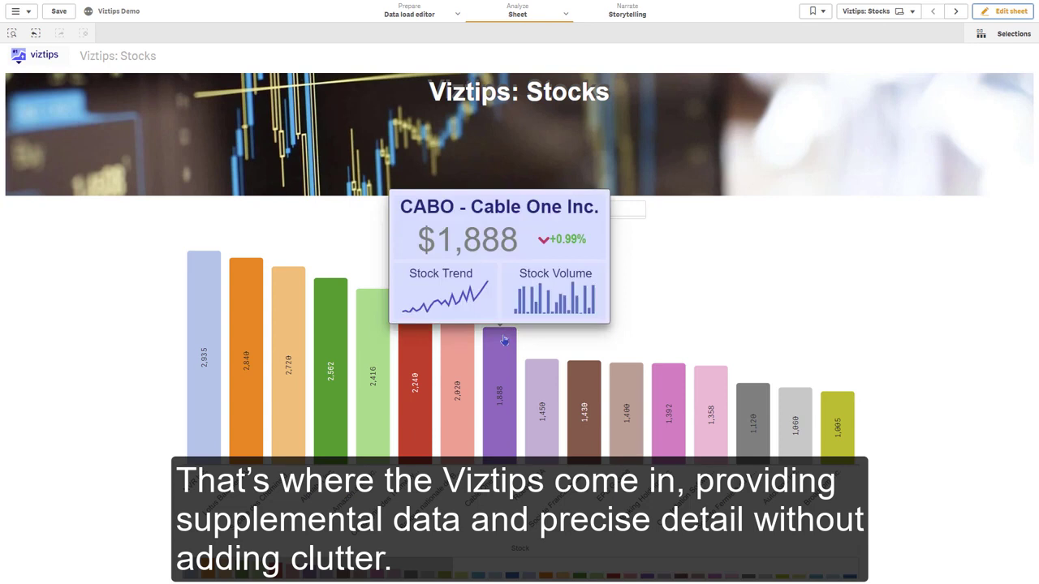
mouse_move(623, 384)
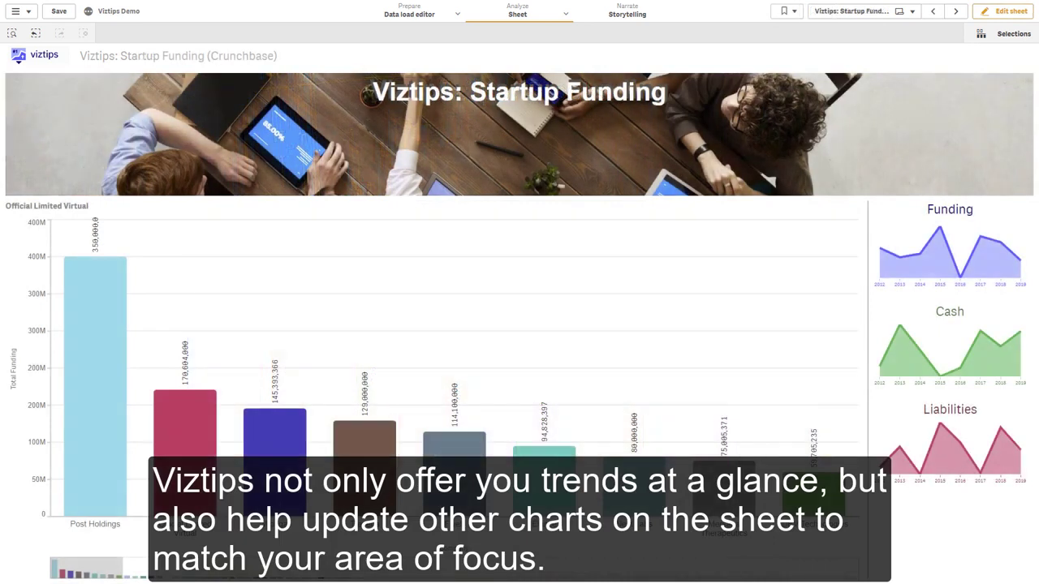
Step: Review the company bars on the Startup Funding sheet
mouse_move(274, 439)
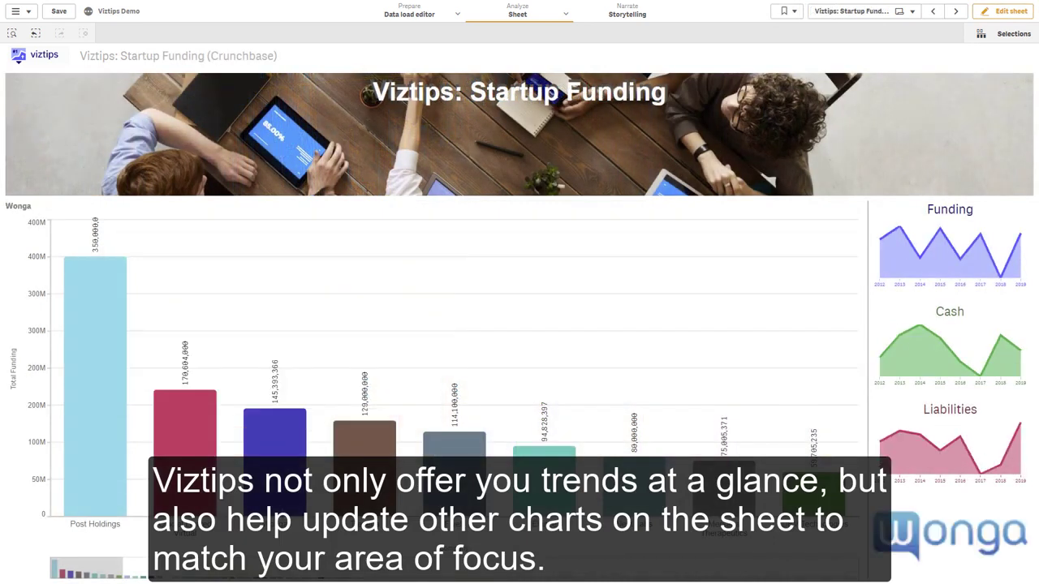
mouse_move(365, 438)
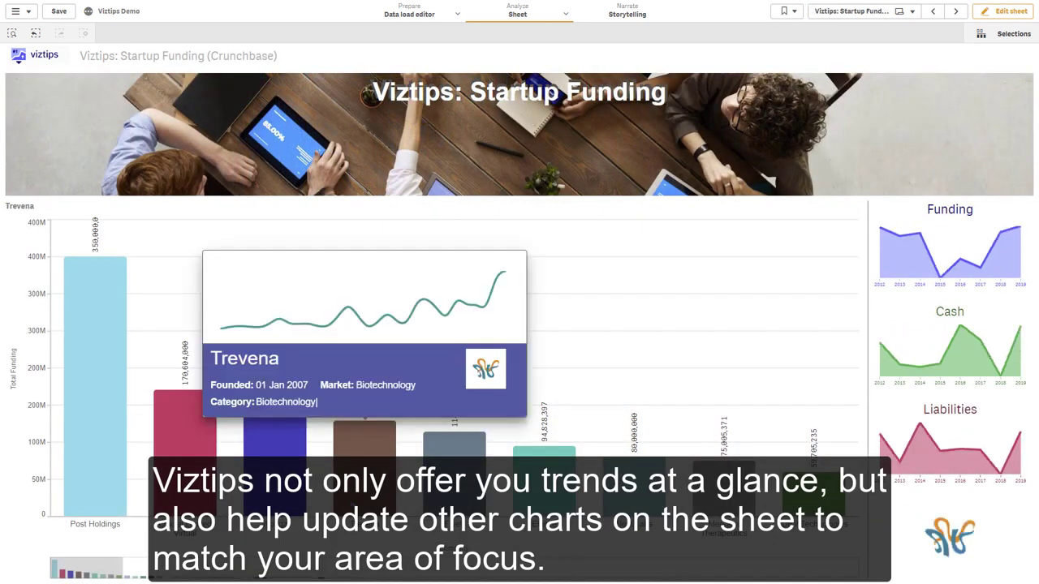
mouse_move(442, 504)
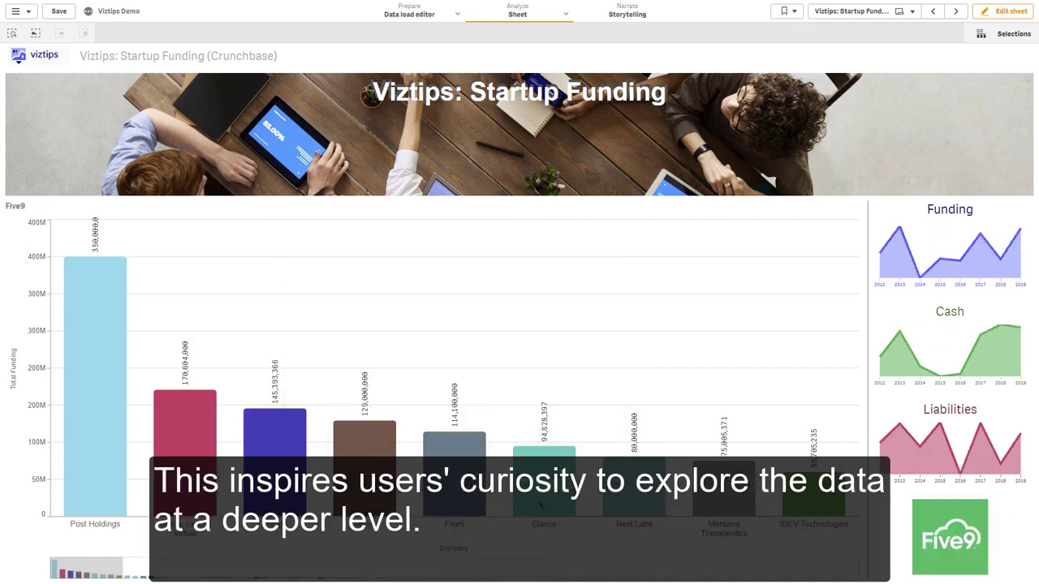
mouse_move(552, 507)
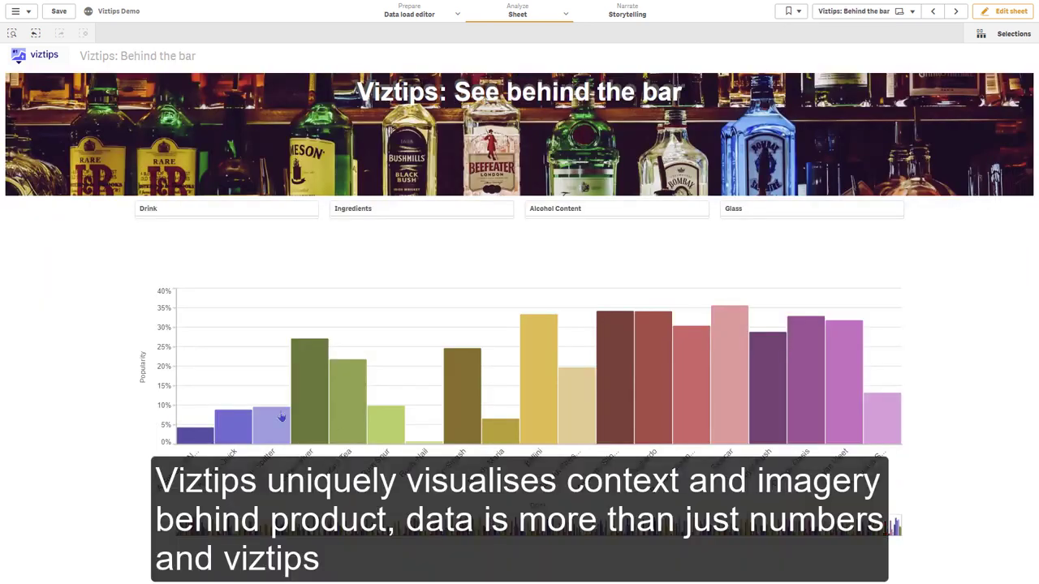
Step: Inspect drink photo and ingredient Viztip cards on the popularity chart bars
mouse_move(281, 418)
mouse_move(569, 402)
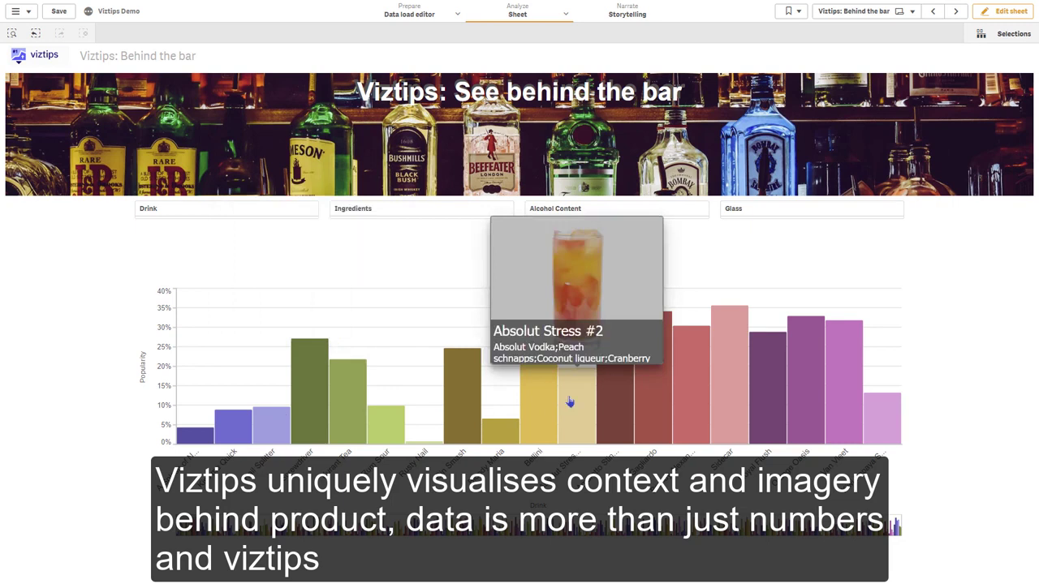
mouse_move(703, 382)
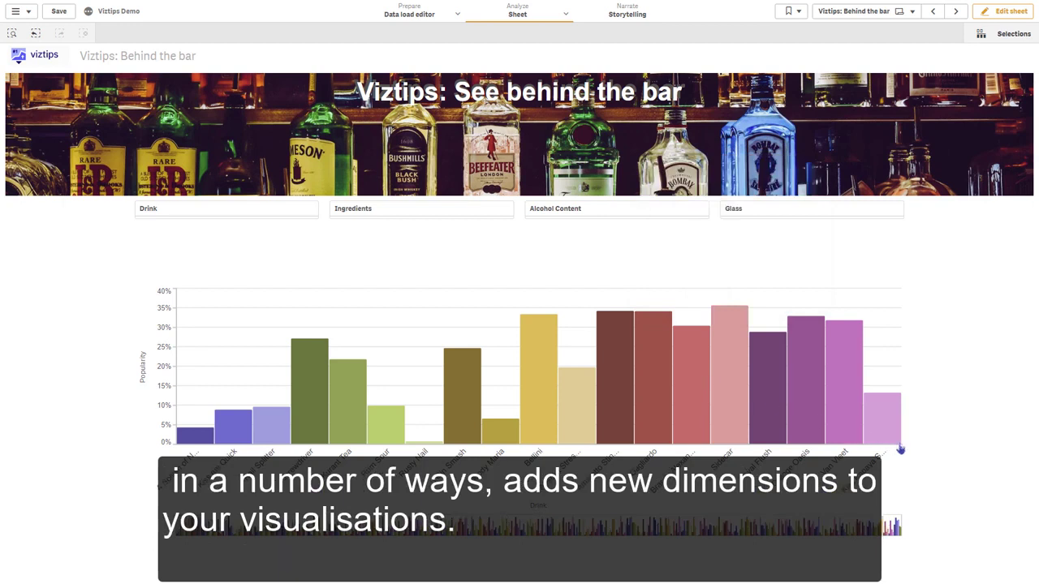
mouse_move(901, 450)
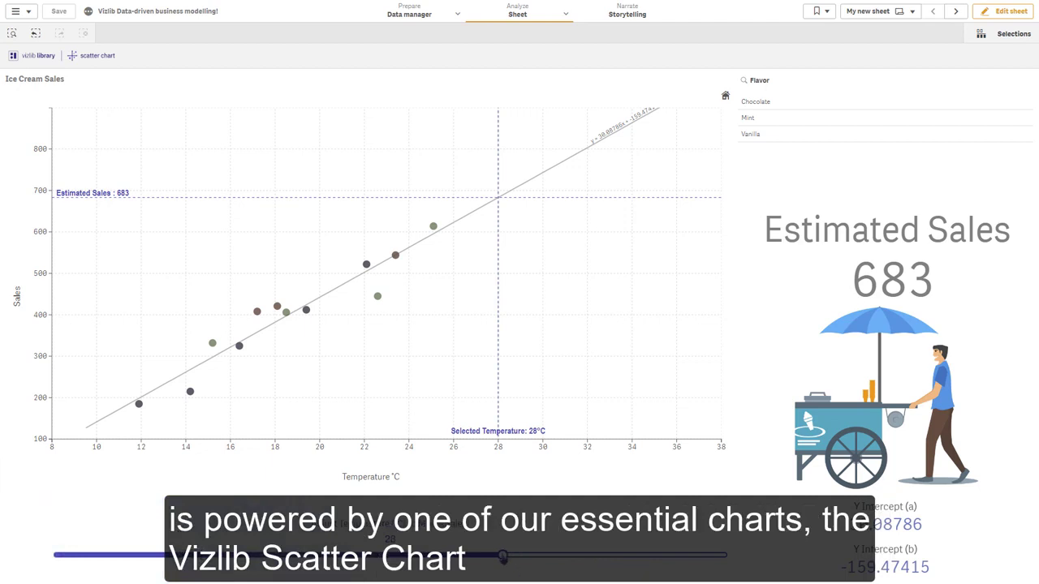
Step: Set the temperature slider to 16°C for 322 estimated sales and enter edit mode
mouse_move(505, 561)
mouse_down()
mouse_move(636, 566)
mouse_move(247, 545)
mouse_up()
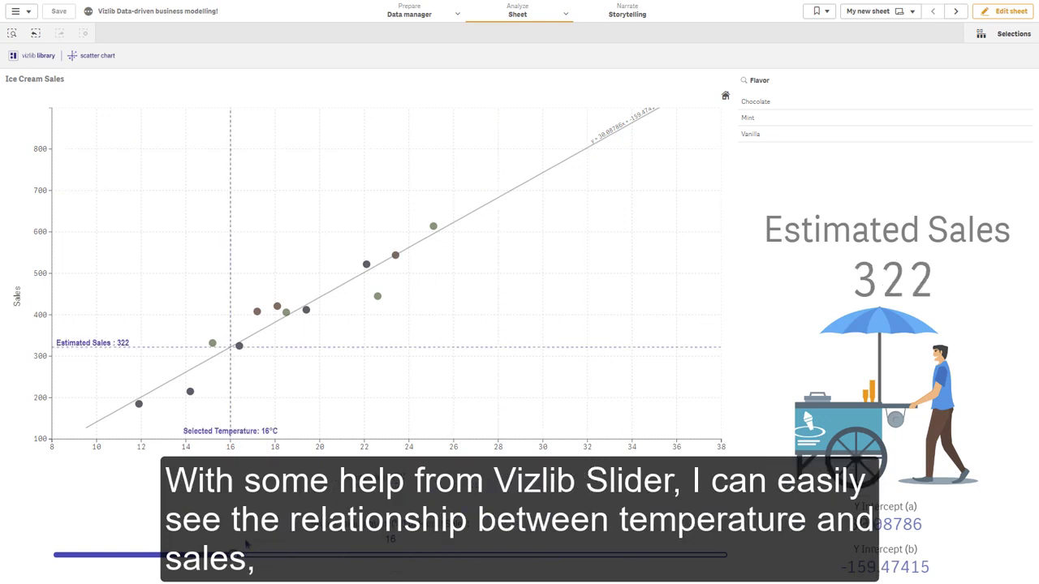
click(1009, 11)
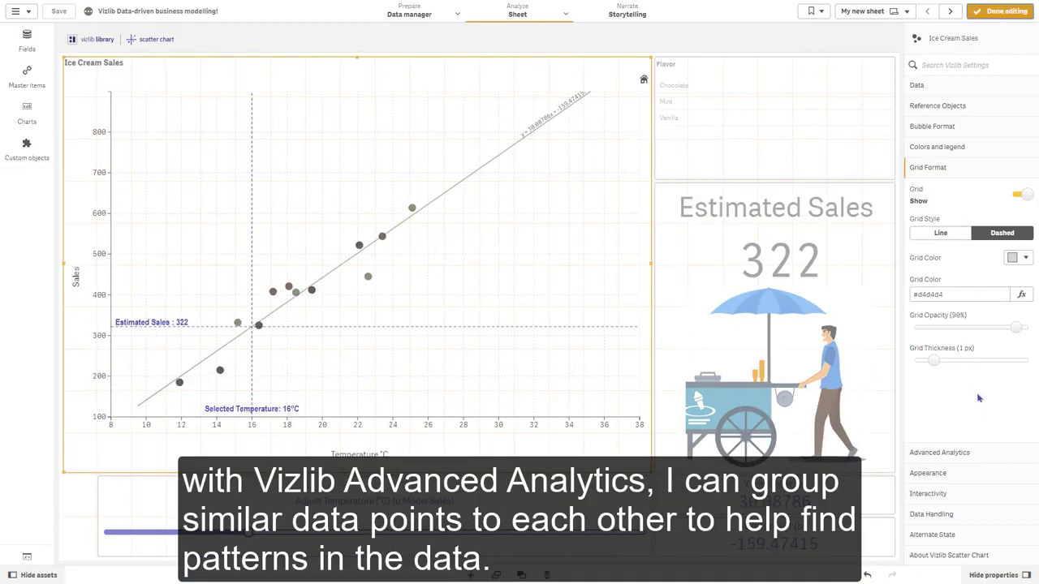
Step: Enable Calculate Clusters with cluster area groups on the scatter chart, then finish editing
click(973, 452)
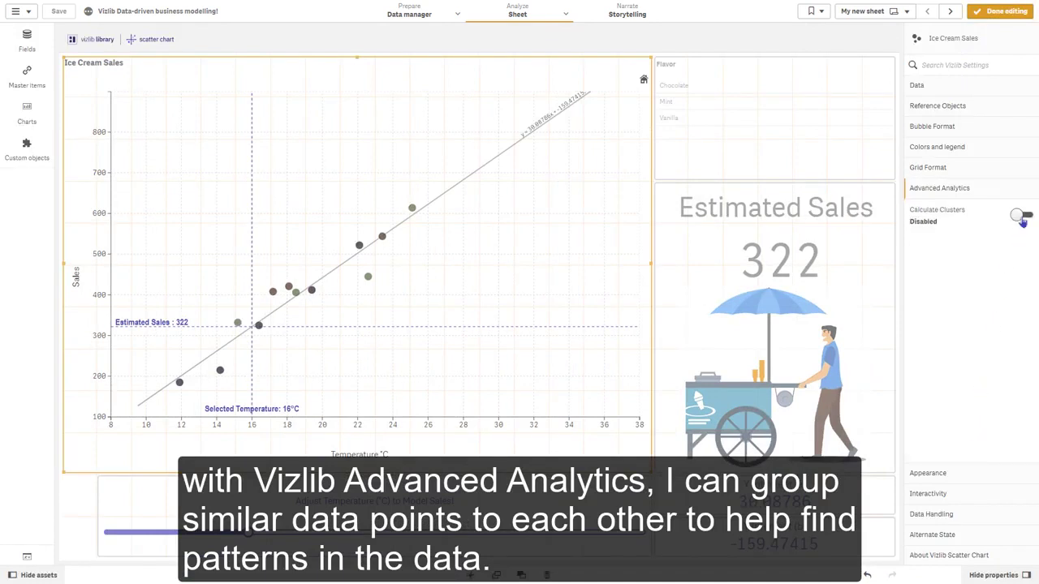
click(1021, 218)
click(916, 355)
click(1021, 18)
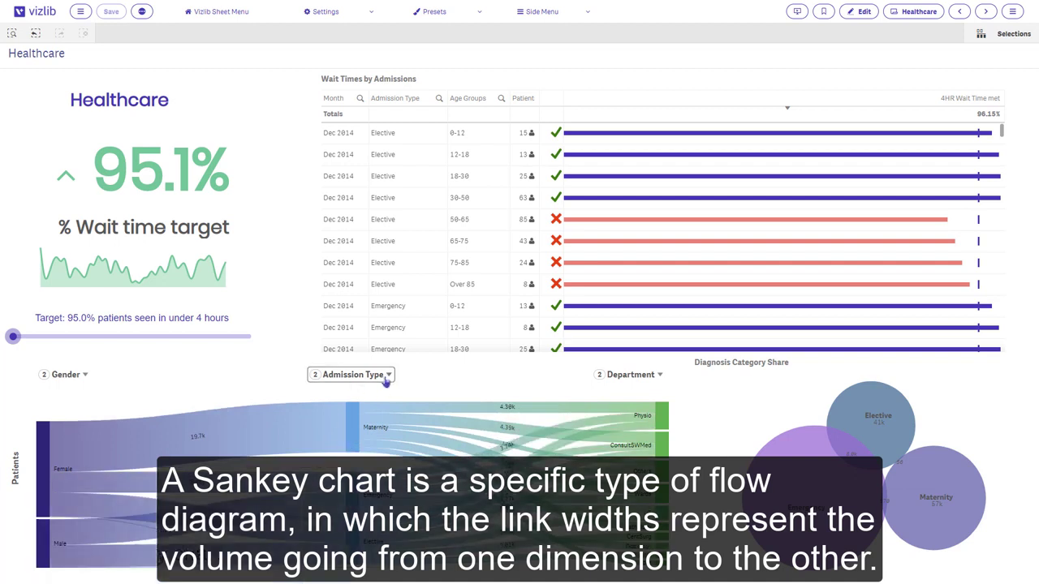
Step: Swap the Sankey's Admission Type stage for Age, then drag Admission Type back in before Department
click(384, 380)
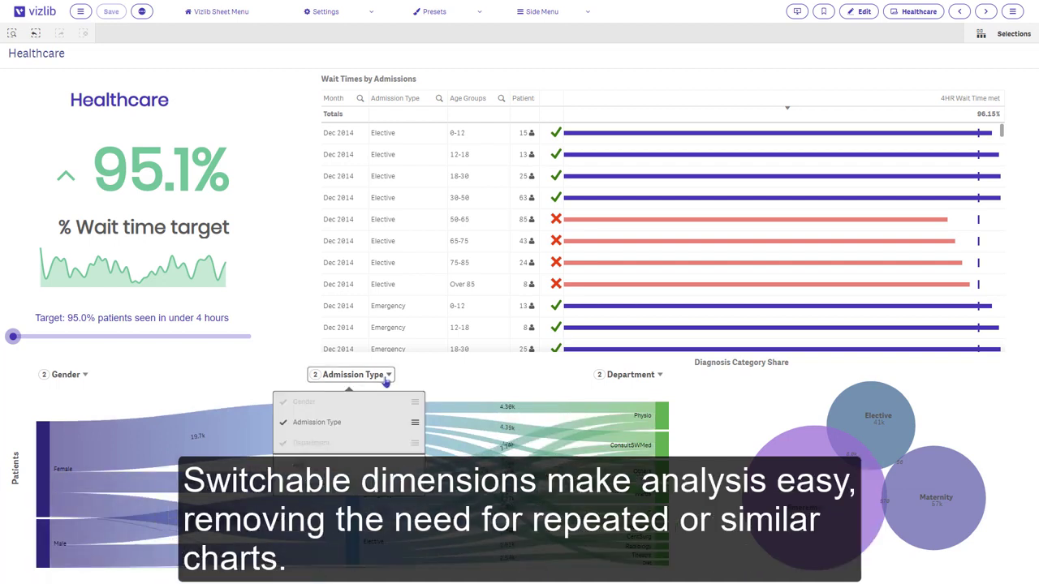
click(316, 465)
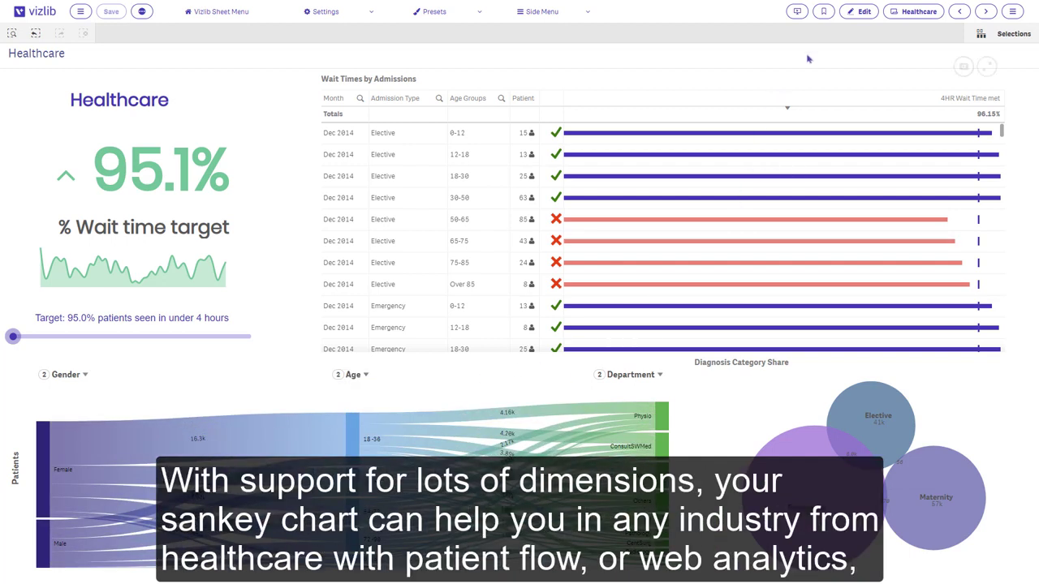
click(858, 11)
drag(1024, 249, 1022, 173)
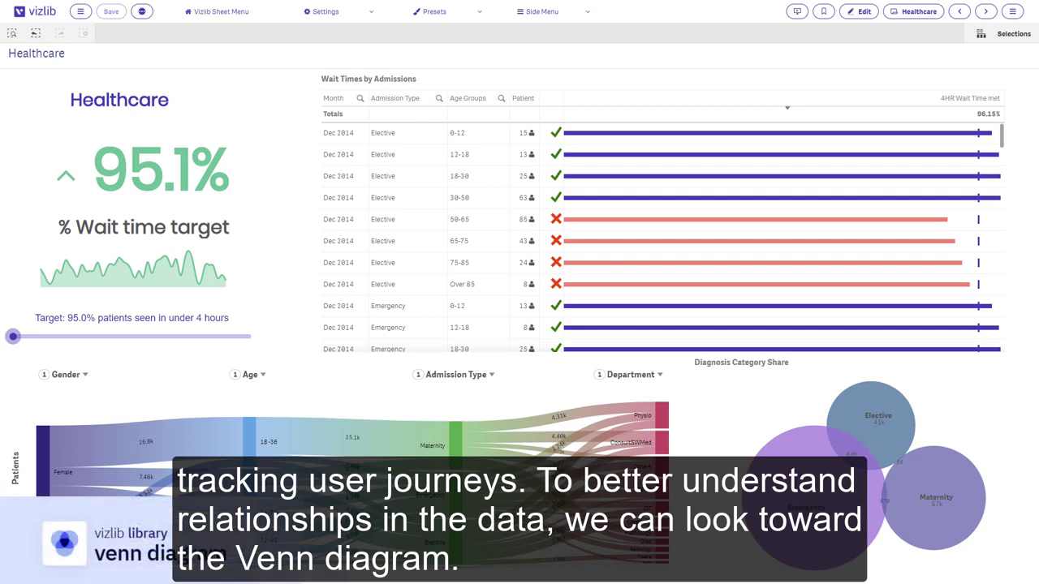
mouse_move(885, 505)
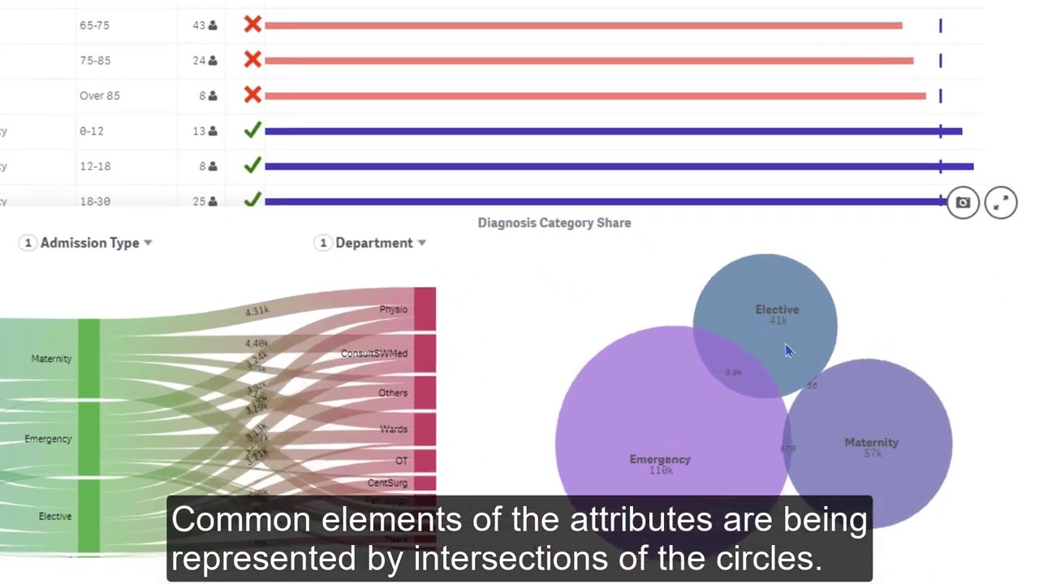
mouse_move(856, 452)
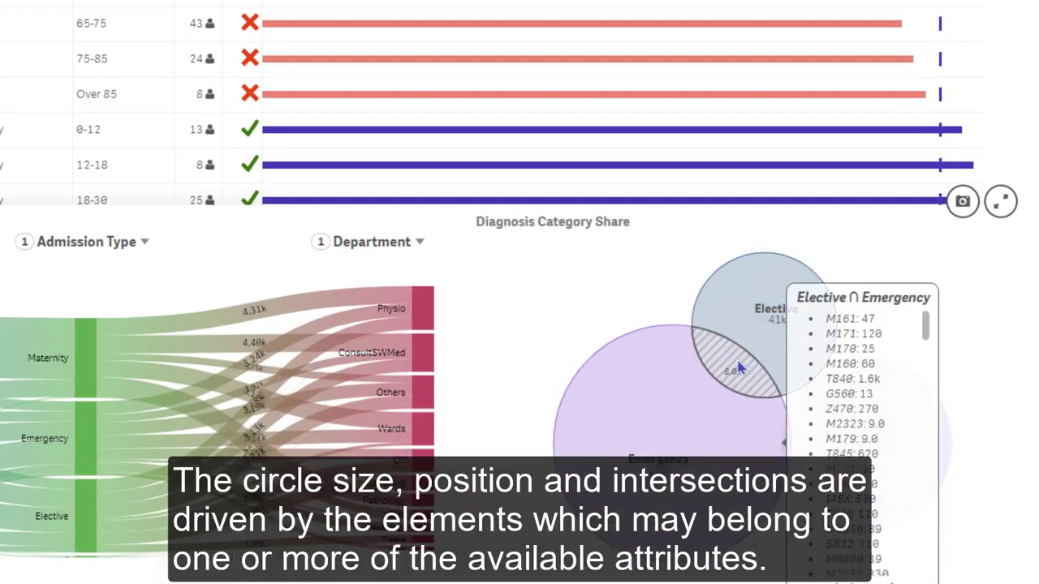
mouse_move(746, 341)
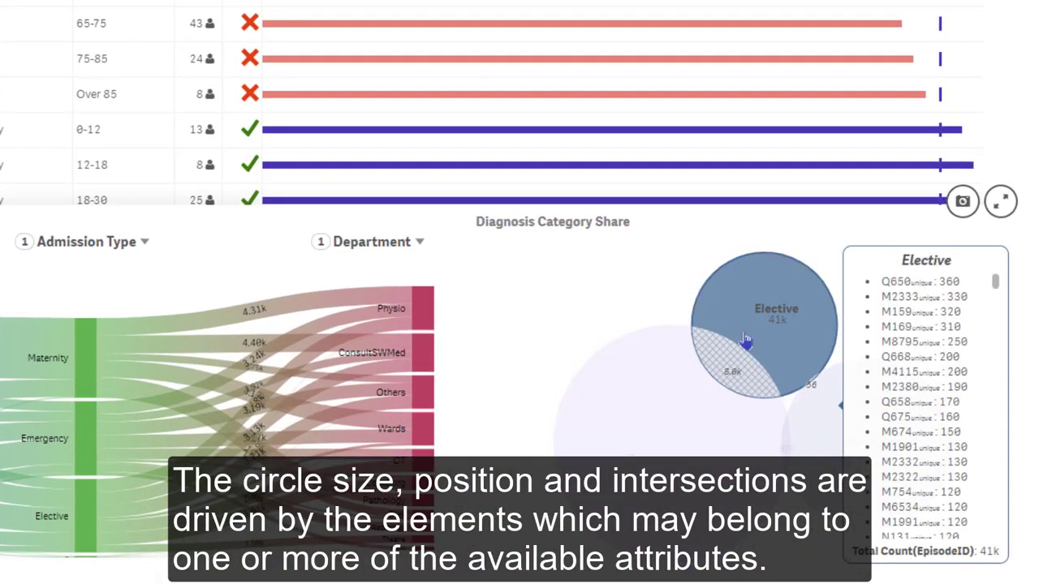
mouse_move(733, 363)
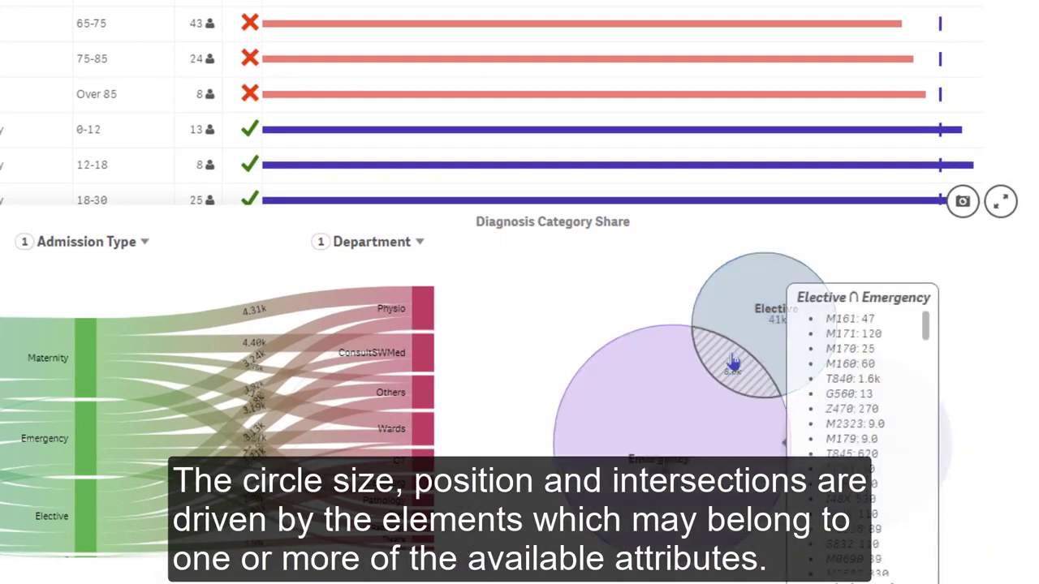
mouse_move(676, 380)
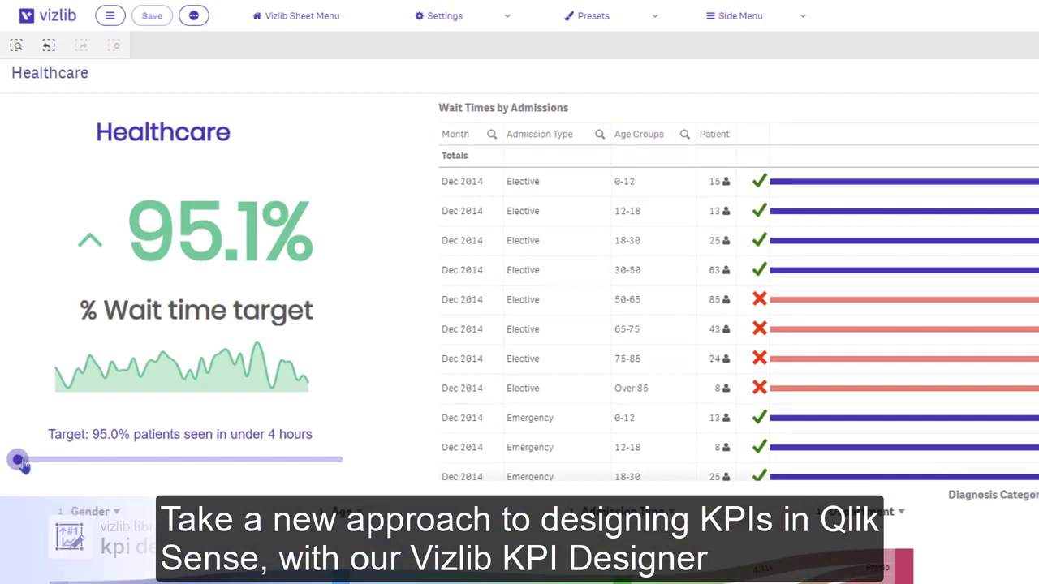
Step: Raise the wait-time target to 96.2% and jump to the KPI Infographic sheet
drag(18, 458, 103, 463)
click(102, 462)
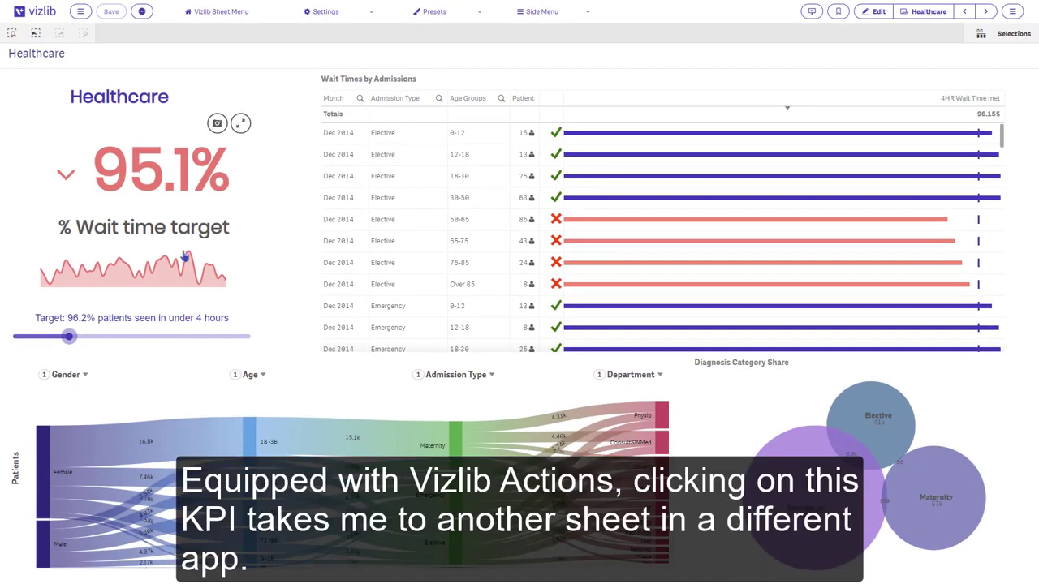
click(185, 257)
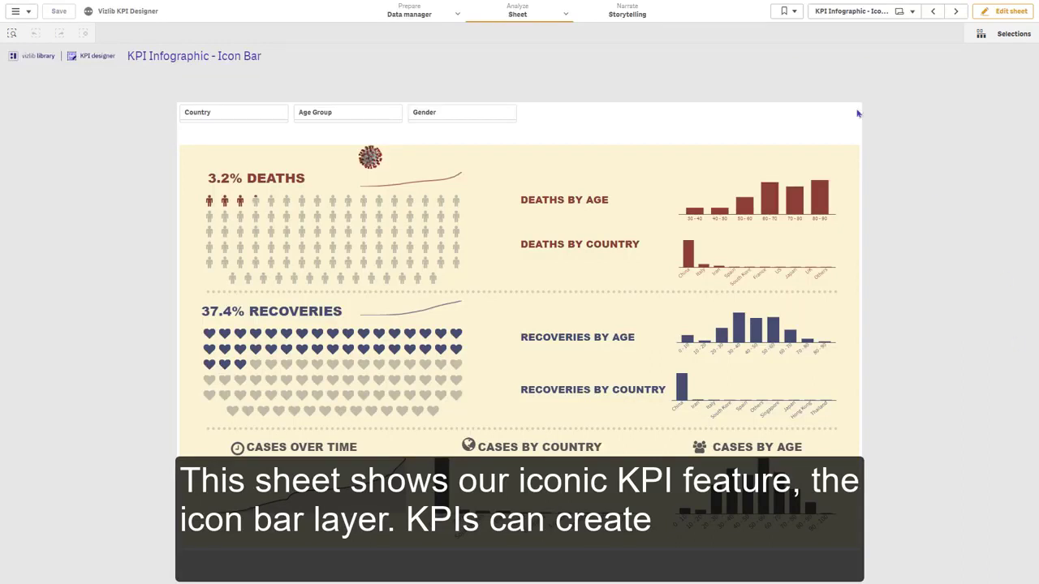
Step: Filter the Gender listbox to male and NA and confirm the selection
click(448, 115)
click(444, 200)
click(406, 215)
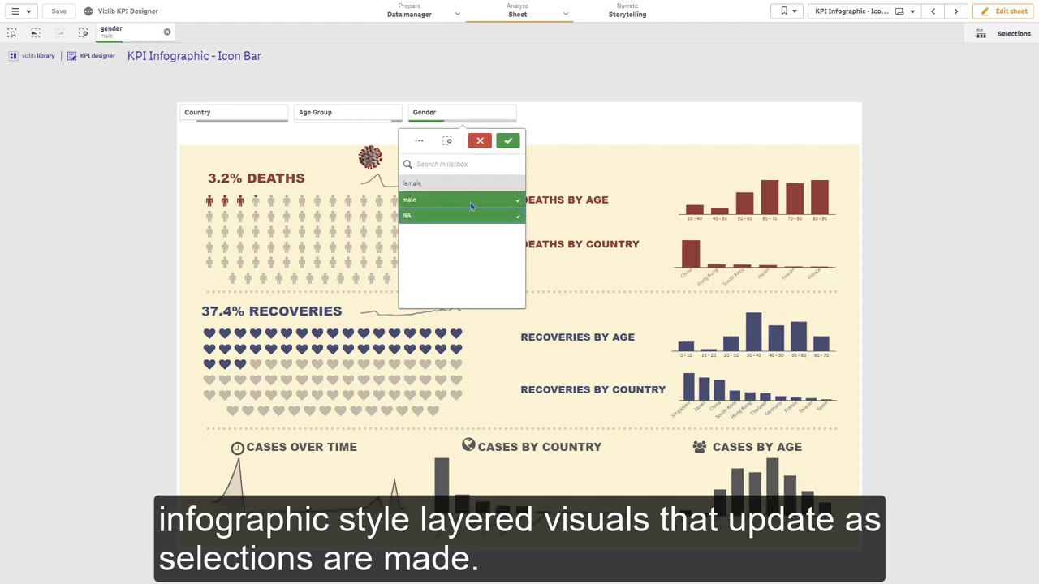
click(514, 141)
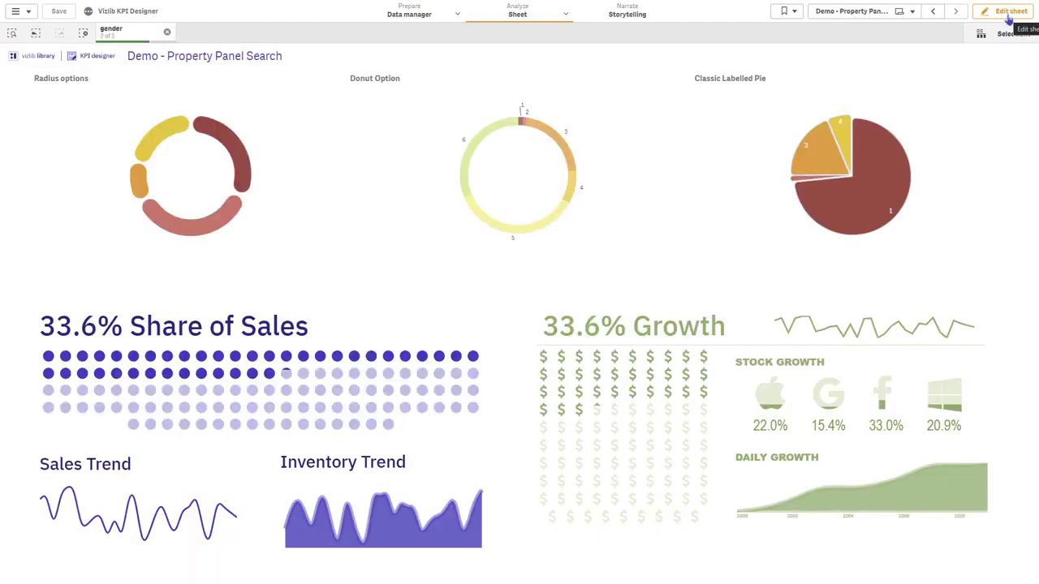
Step: In edit mode, apply the Viztip Company template from the KPI Designer gallery to the Growth KPI
click(1009, 12)
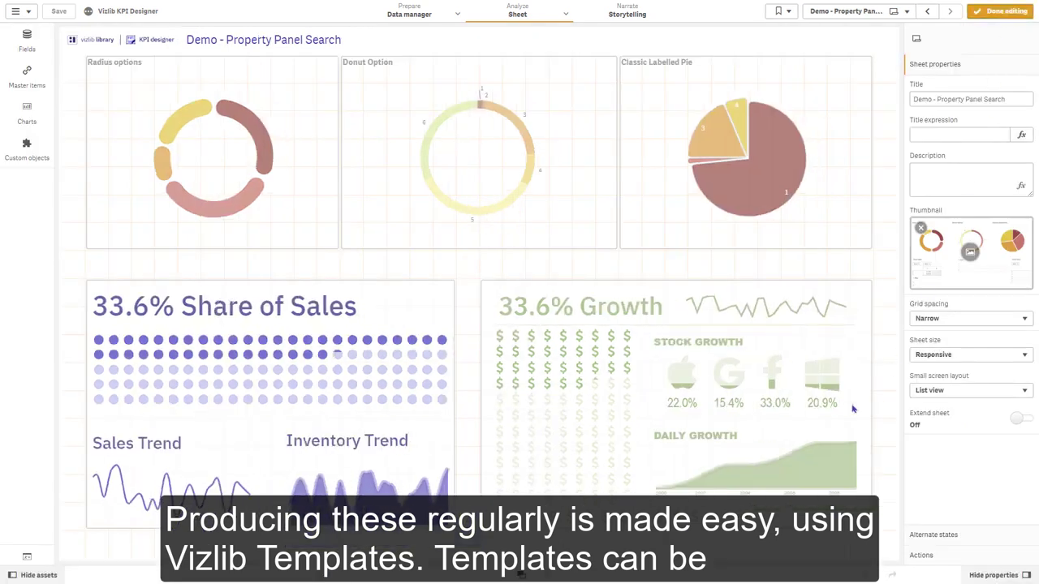
click(853, 409)
click(997, 91)
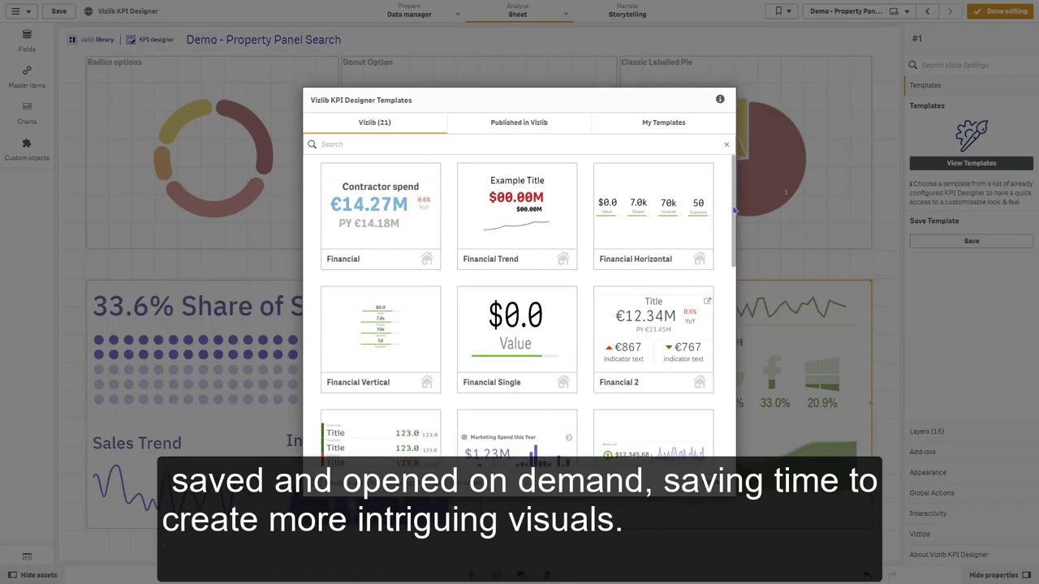
scroll(734, 211, down, 7)
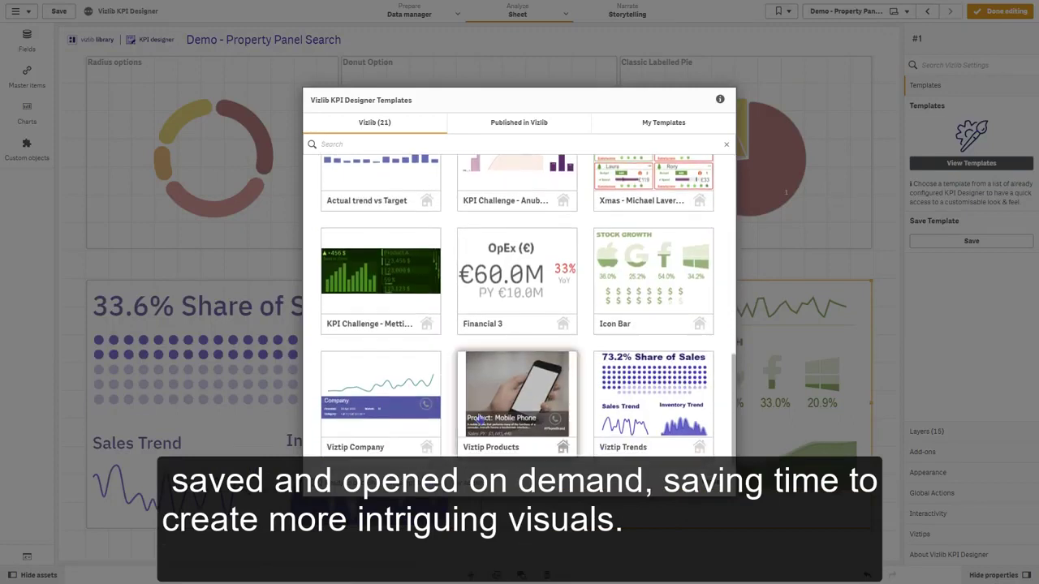
click(381, 390)
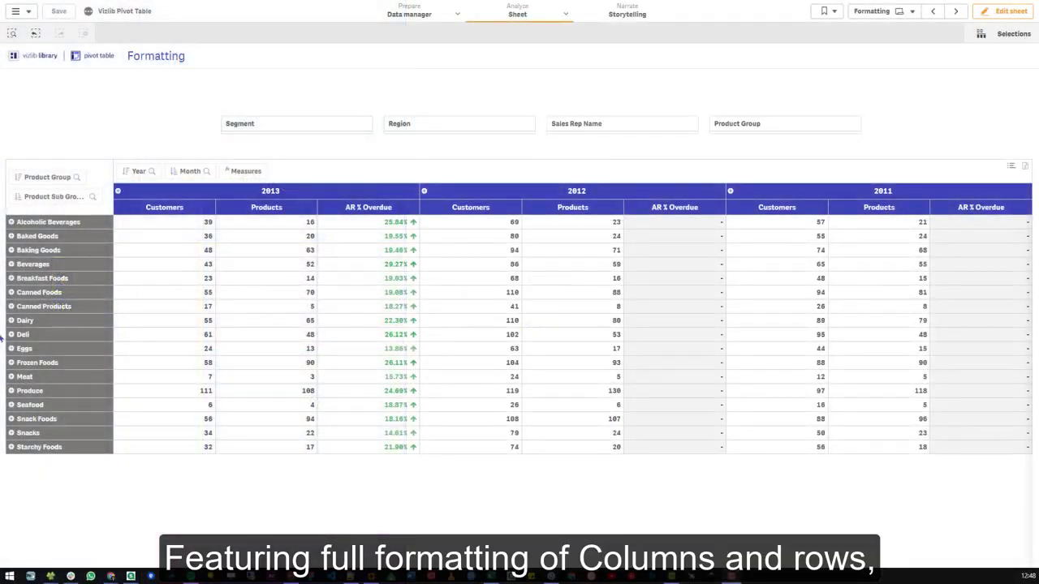
Step: Expand Canned Foods into sub-groups and 2013 into monthly columns, then enter edit mode
click(11, 292)
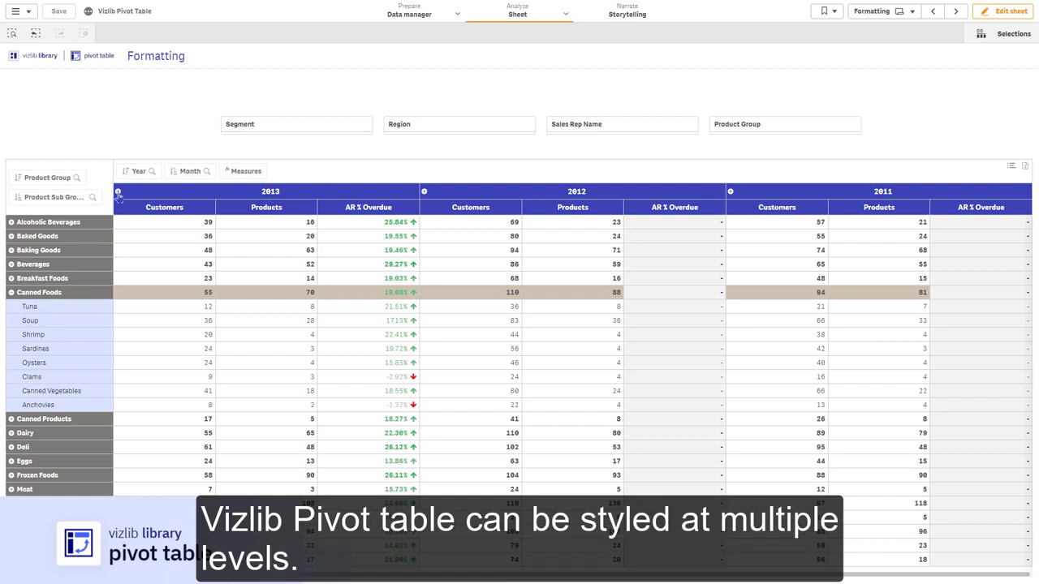
click(117, 192)
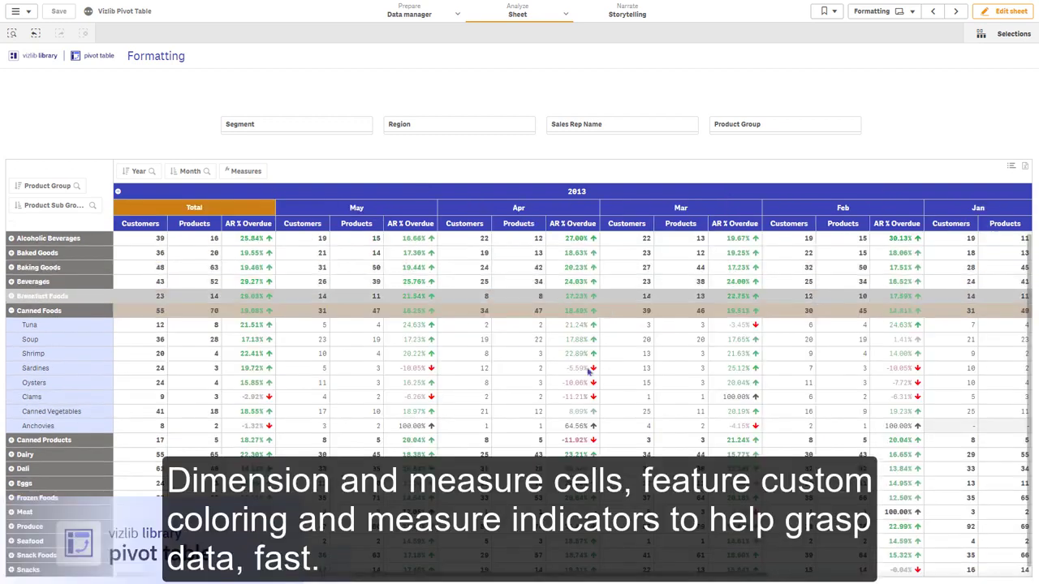
click(999, 18)
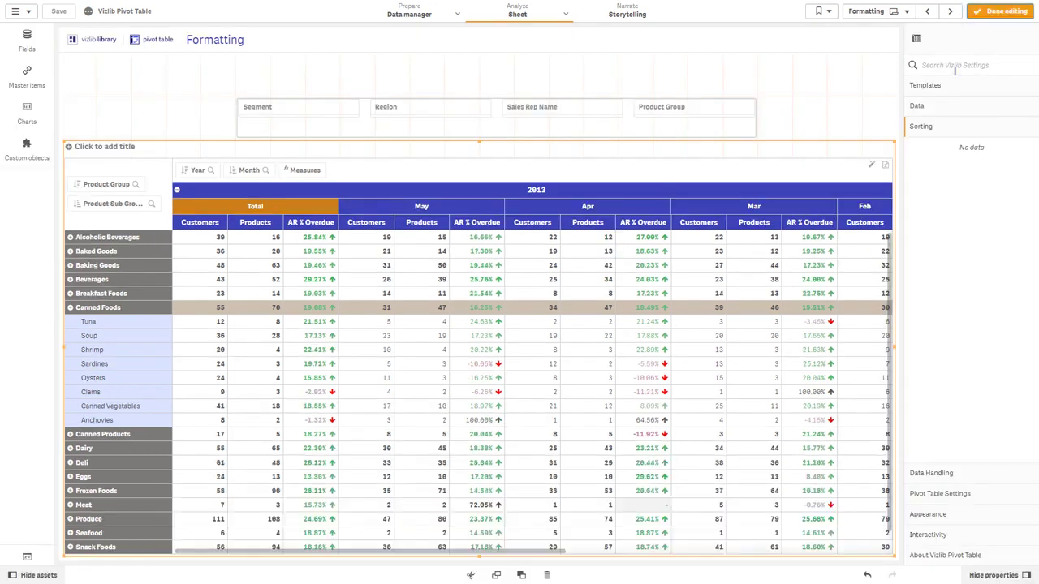
Step: Search settings for 'progress', set the Customers measure to Progress representation, expand Canned Foods, and exit editing
click(955, 70)
text(progress)
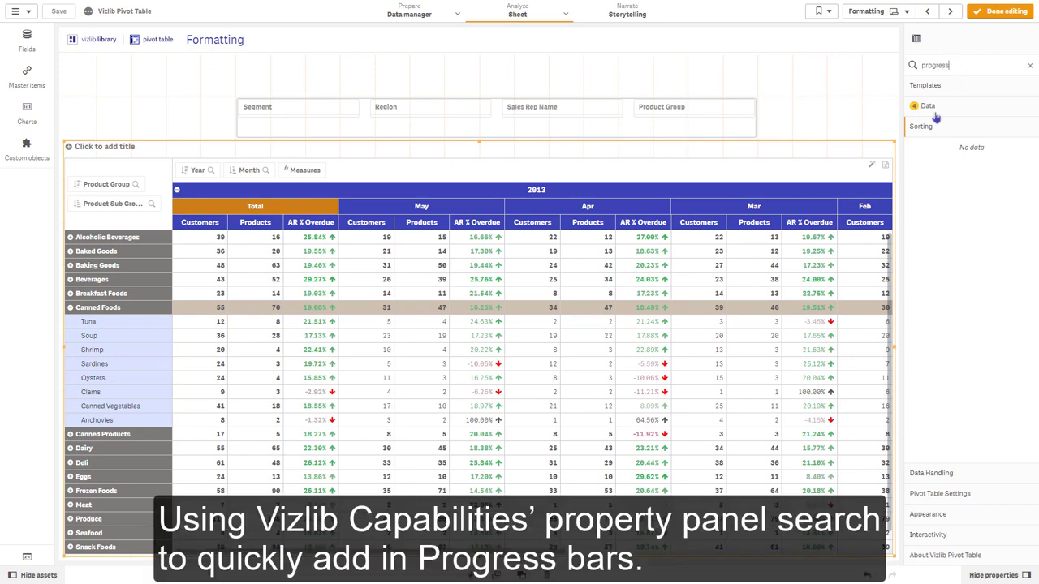
click(935, 114)
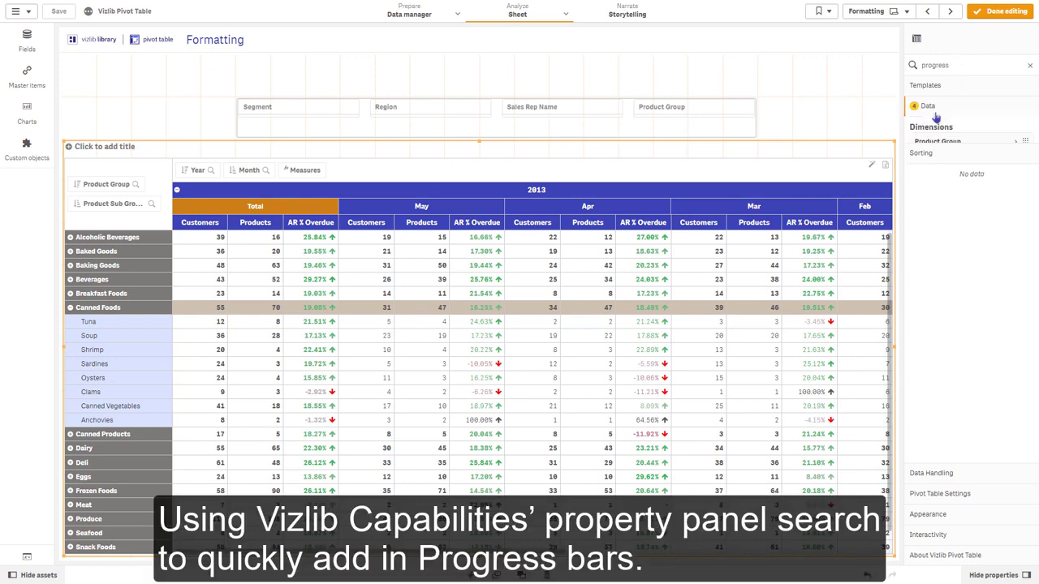
scroll(966, 355, down, 5)
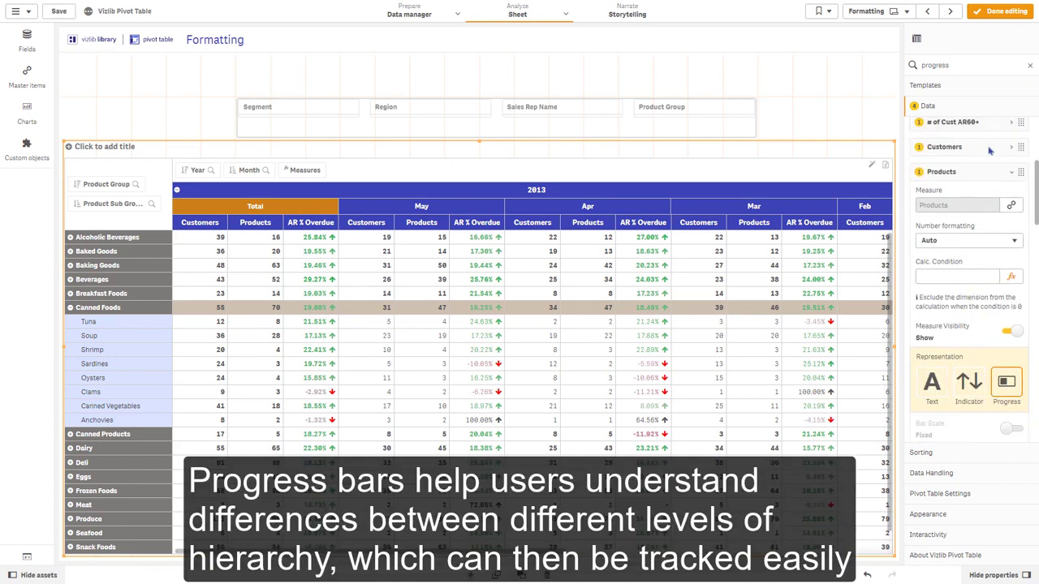
click(989, 147)
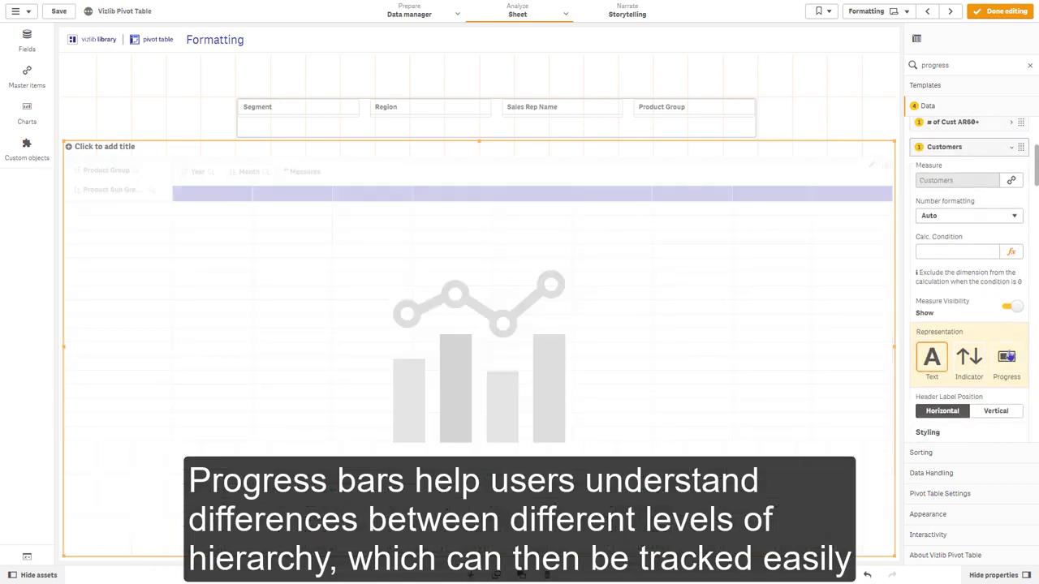
click(1006, 357)
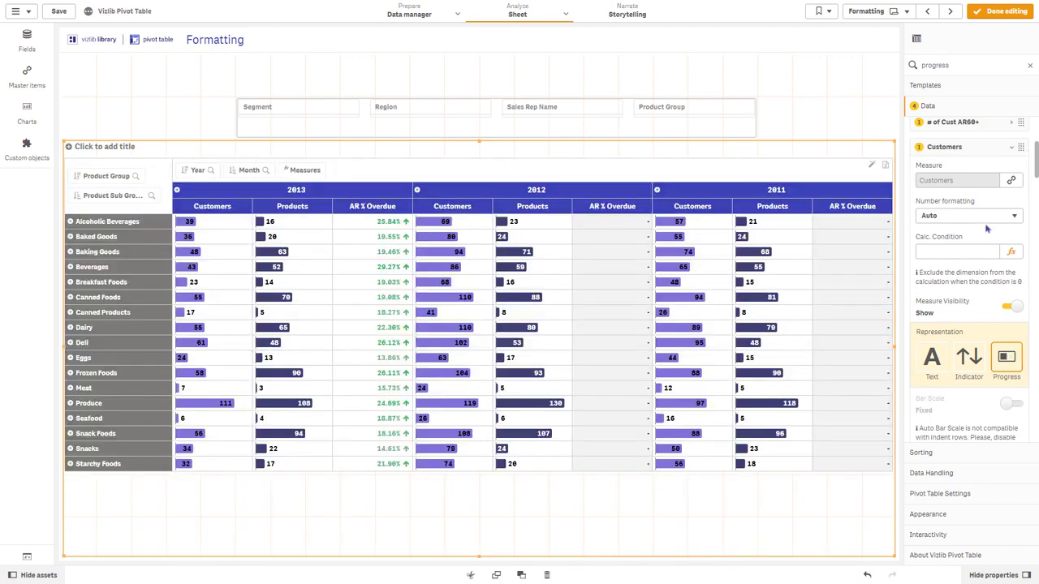
click(71, 293)
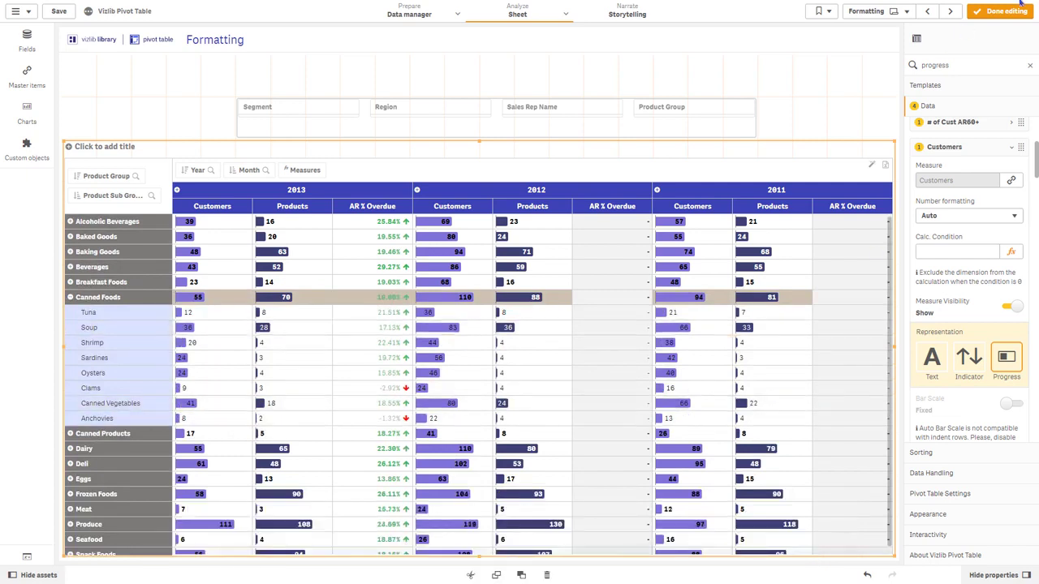
key(ctrl+e)
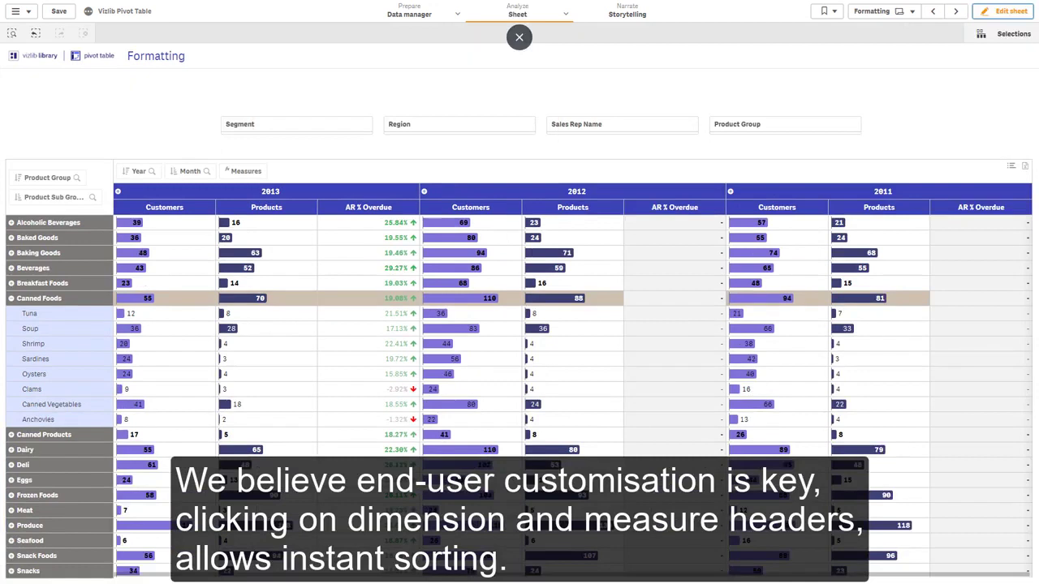
Step: Collapse Canned Foods, sort Product Group Z–A, expand Starchy Foods and Snacks, and move Measures first
click(11, 299)
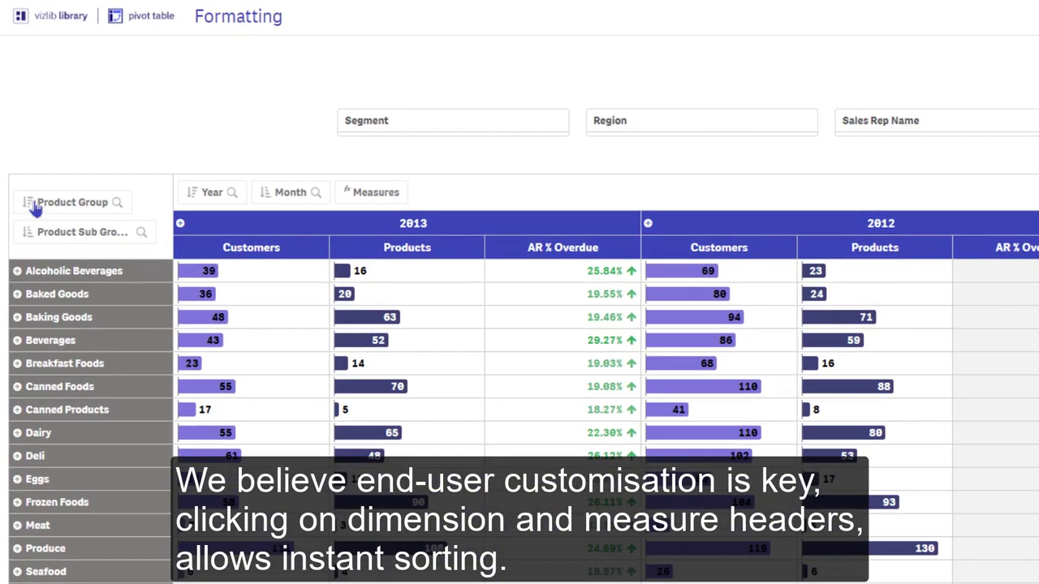
click(28, 203)
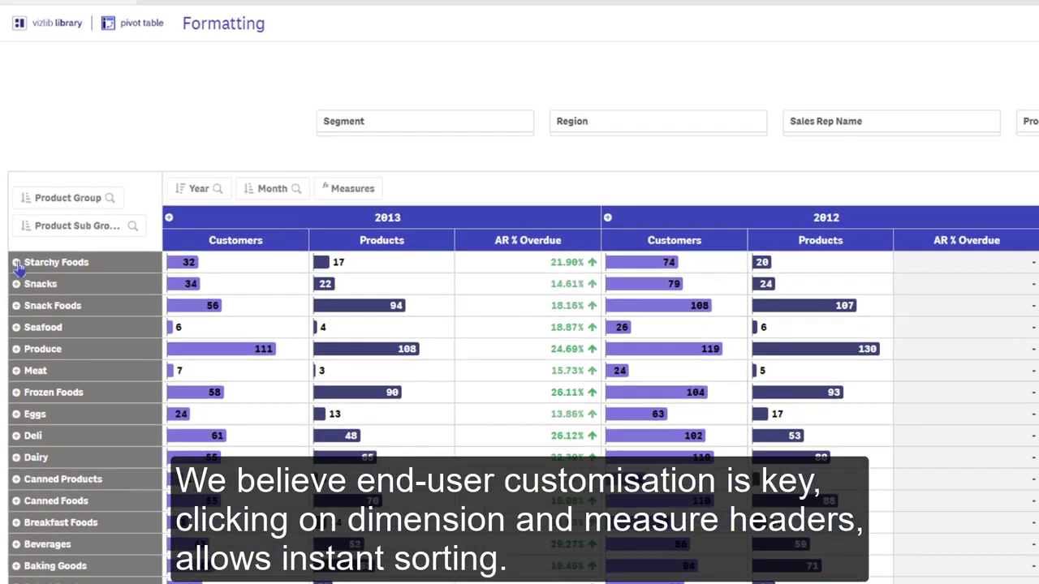
click(15, 263)
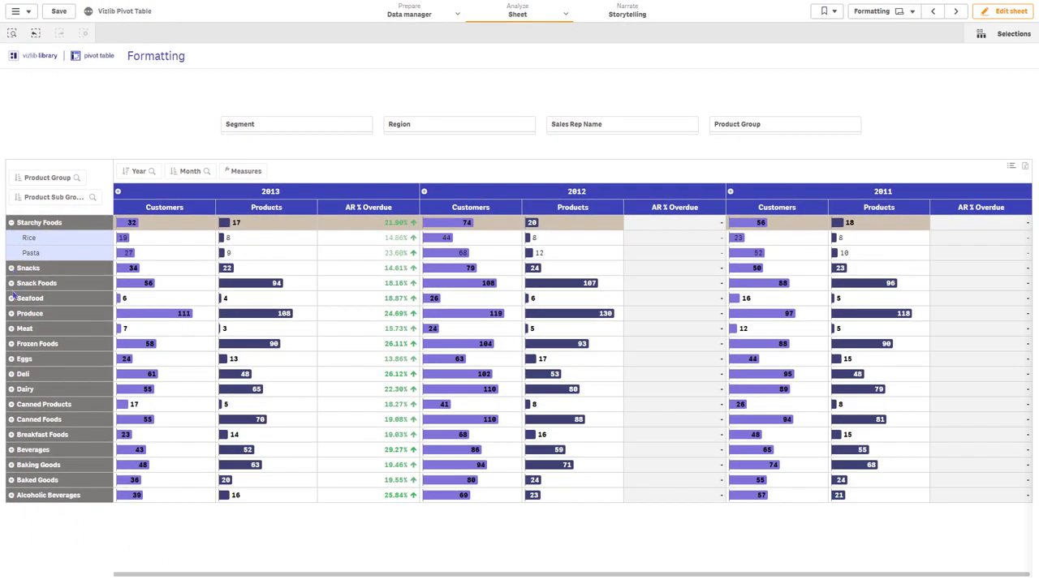
click(12, 268)
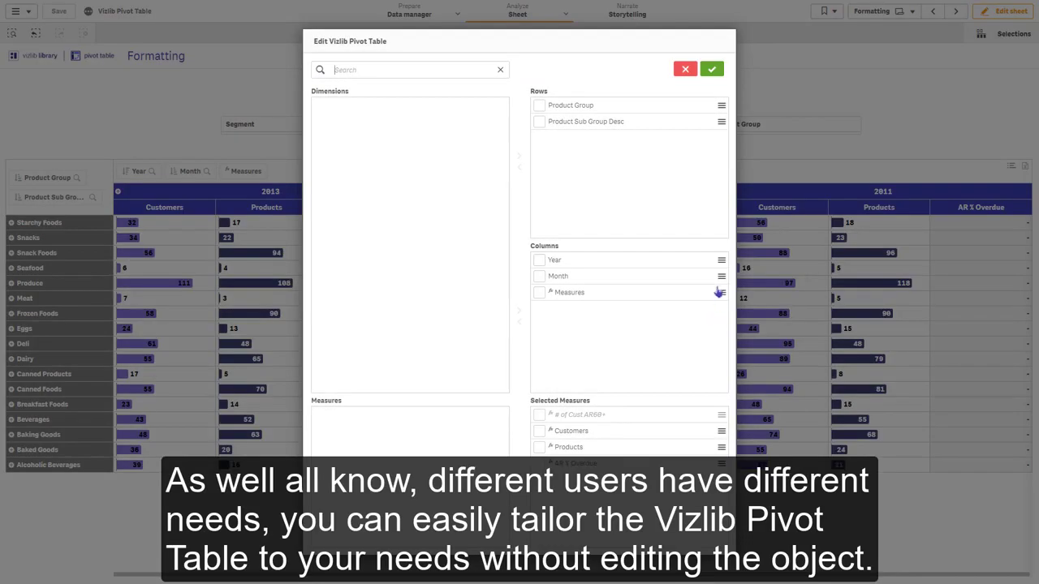
drag(721, 293, 716, 262)
Step: Apply the Measures-first layout, then remove Year from the pivot table's columns
click(718, 73)
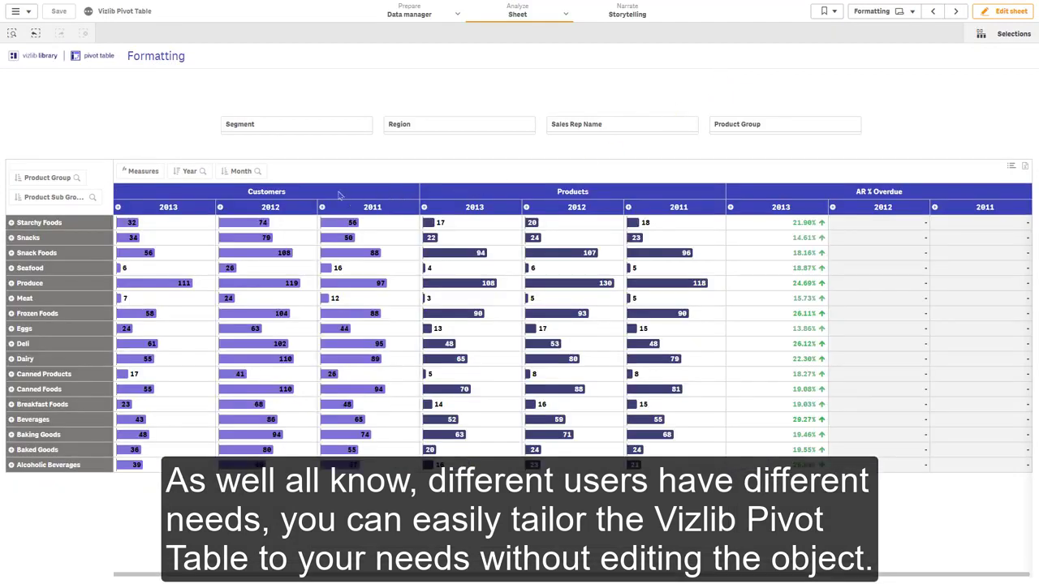
click(1012, 168)
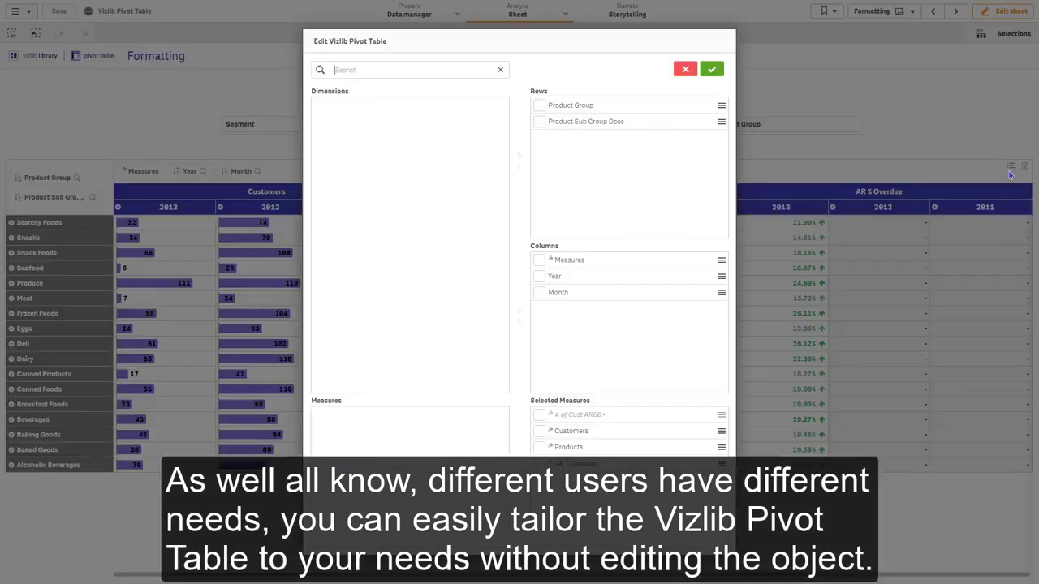
click(539, 276)
click(520, 322)
click(712, 70)
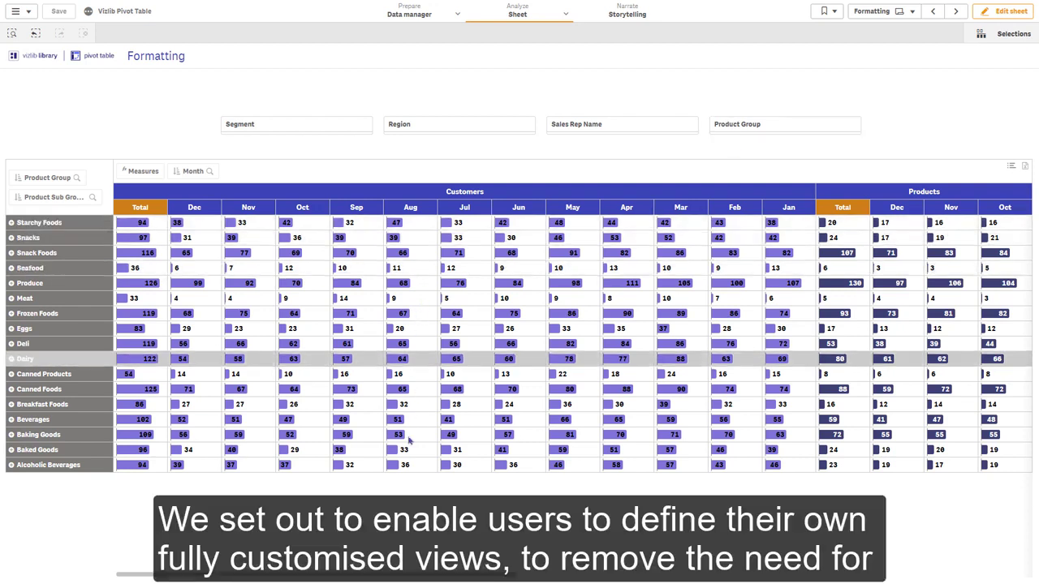
Step: Put Year back in the columns, move Month out to dimensions, and export the table to Excel
click(1011, 168)
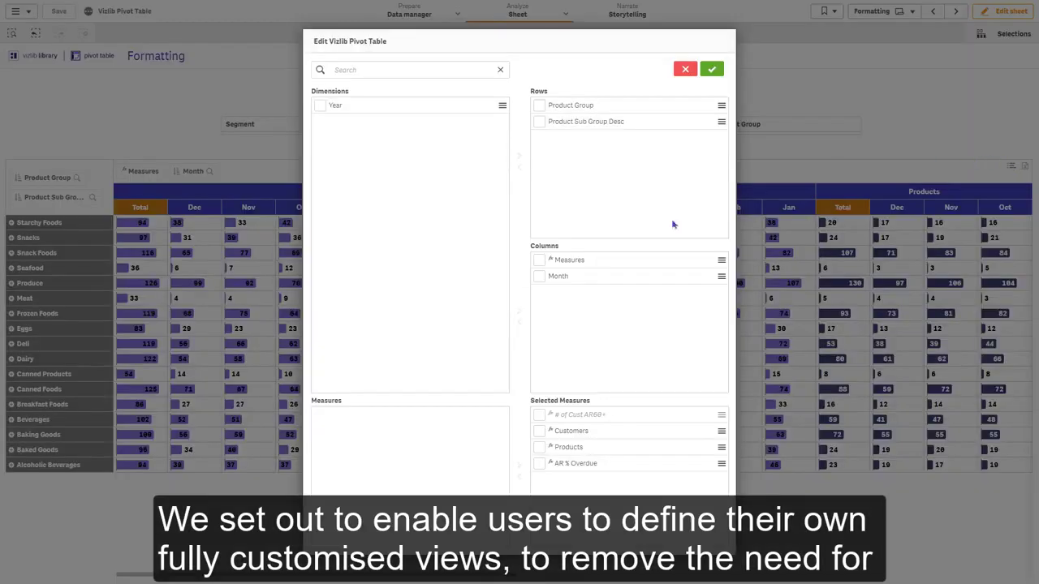
click(321, 105)
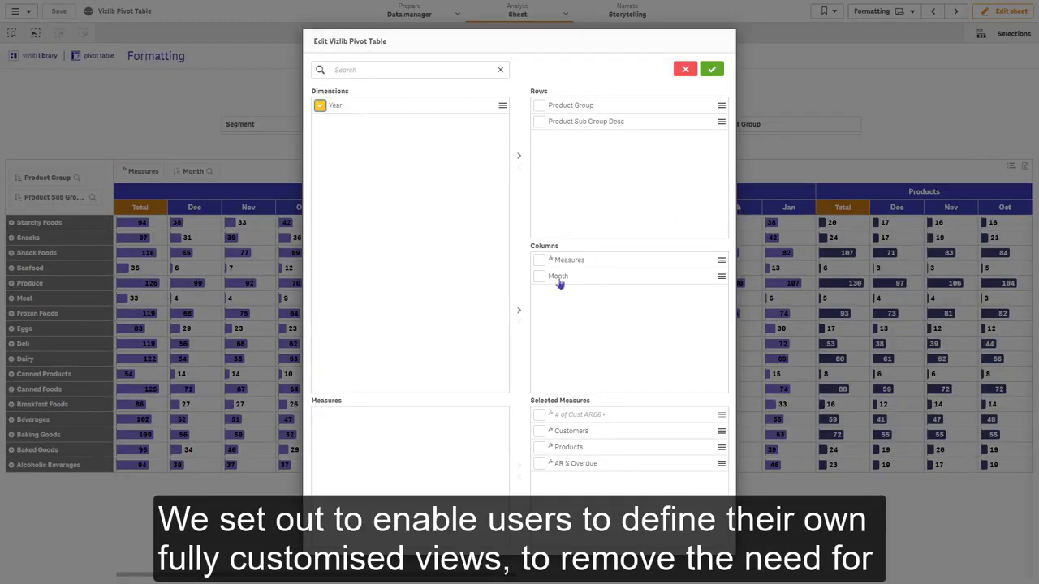
click(519, 314)
drag(719, 277, 423, 169)
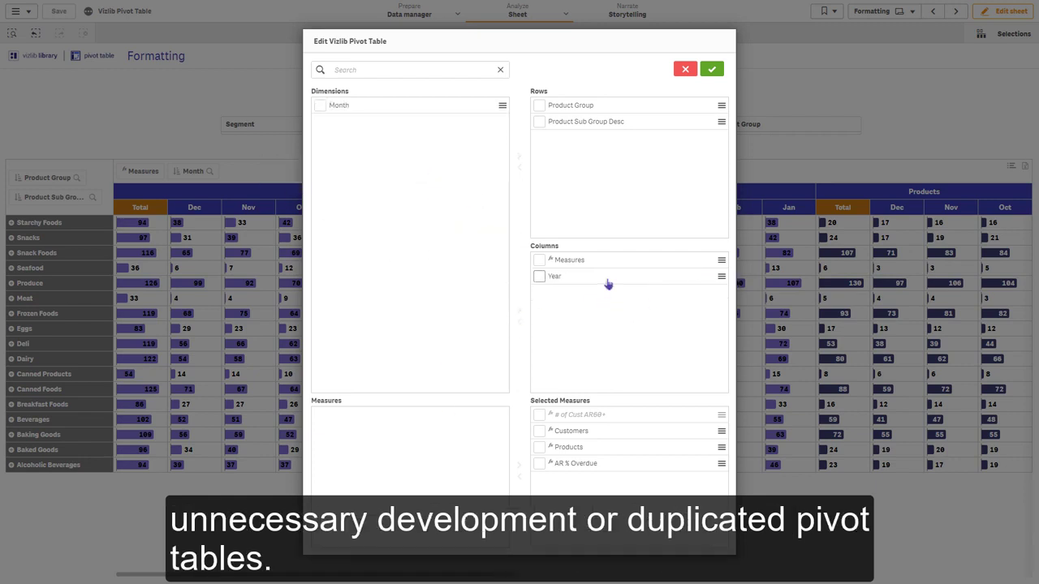
click(711, 69)
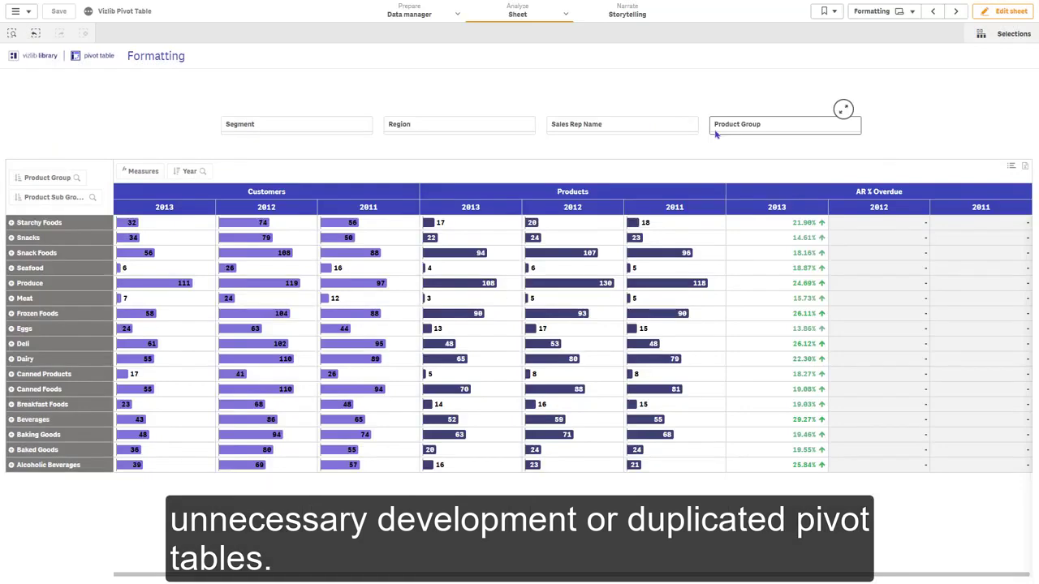
click(1022, 169)
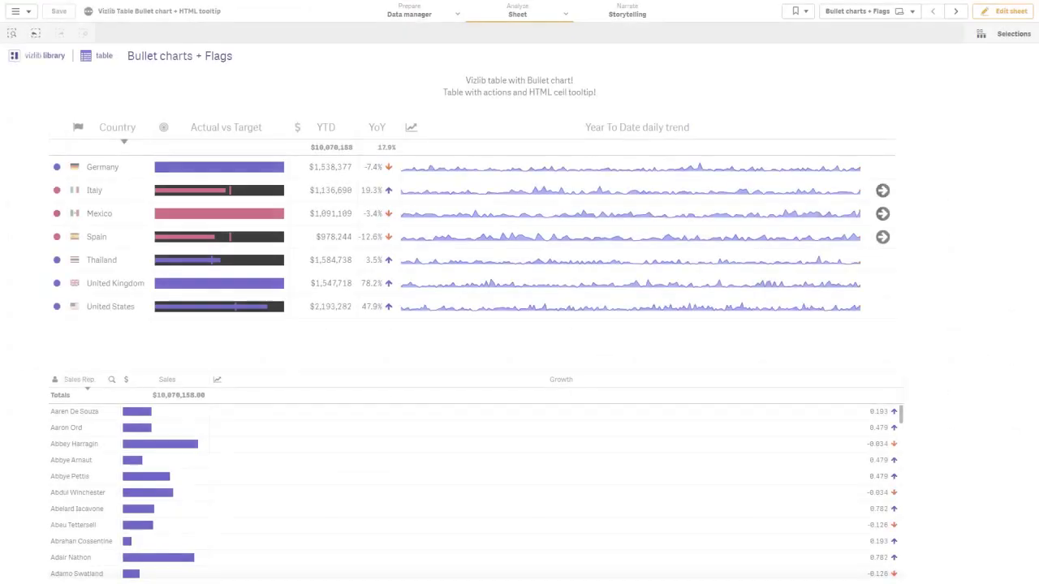
Step: Show tooltips on the country Actual vs Target bullet bars and daily YTD sparklines
mouse_move(169, 181)
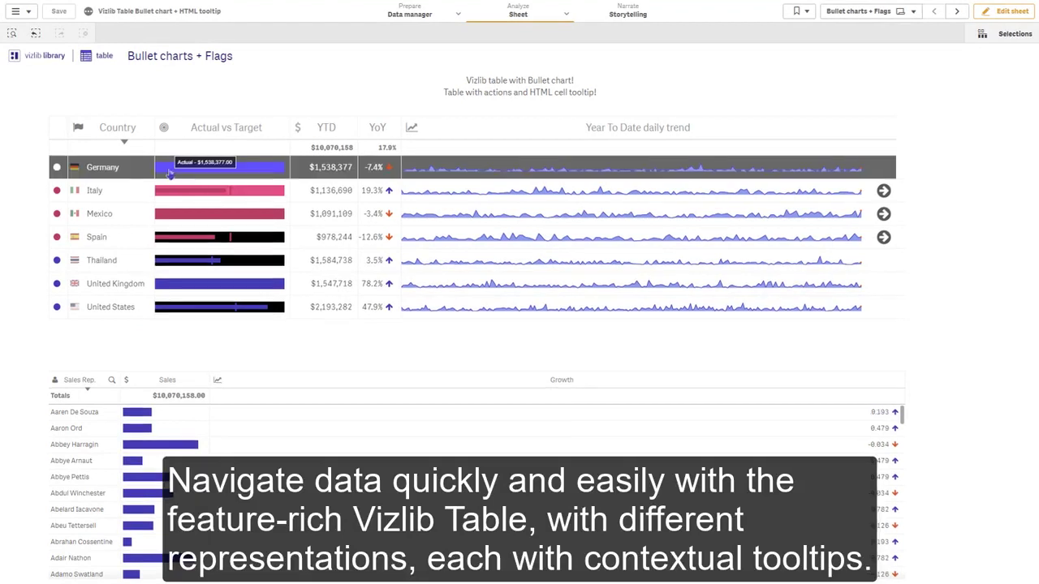
mouse_move(270, 294)
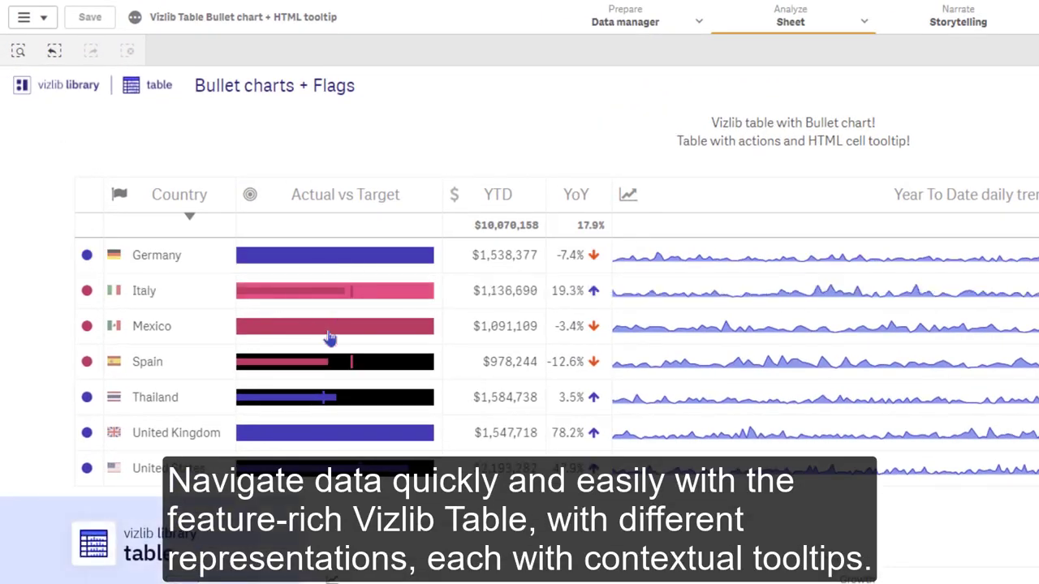
mouse_move(718, 367)
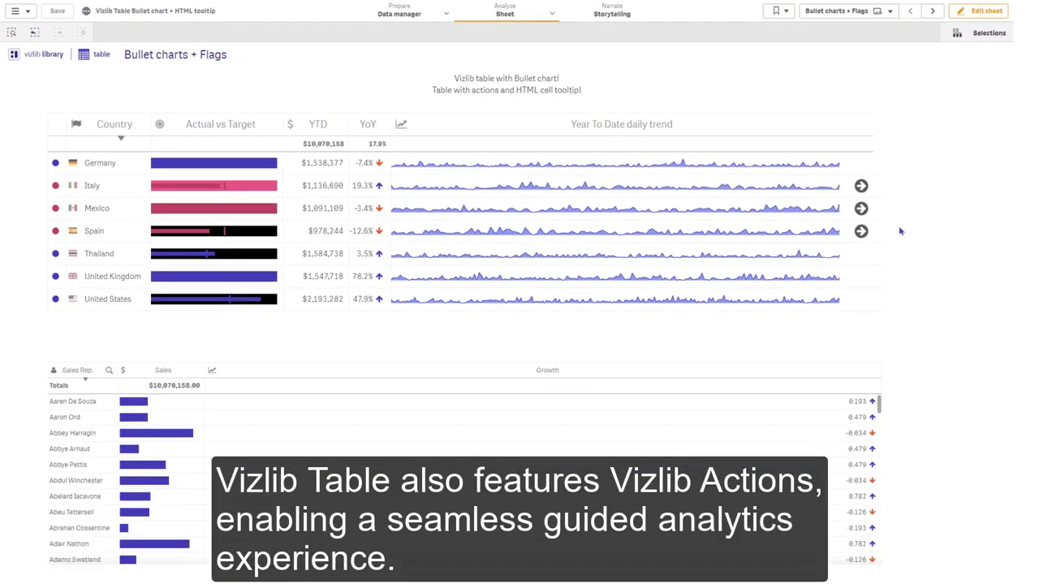
Step: Drill into Spain's detailed sales records, then return to the Bullet charts + Flags overview
click(862, 231)
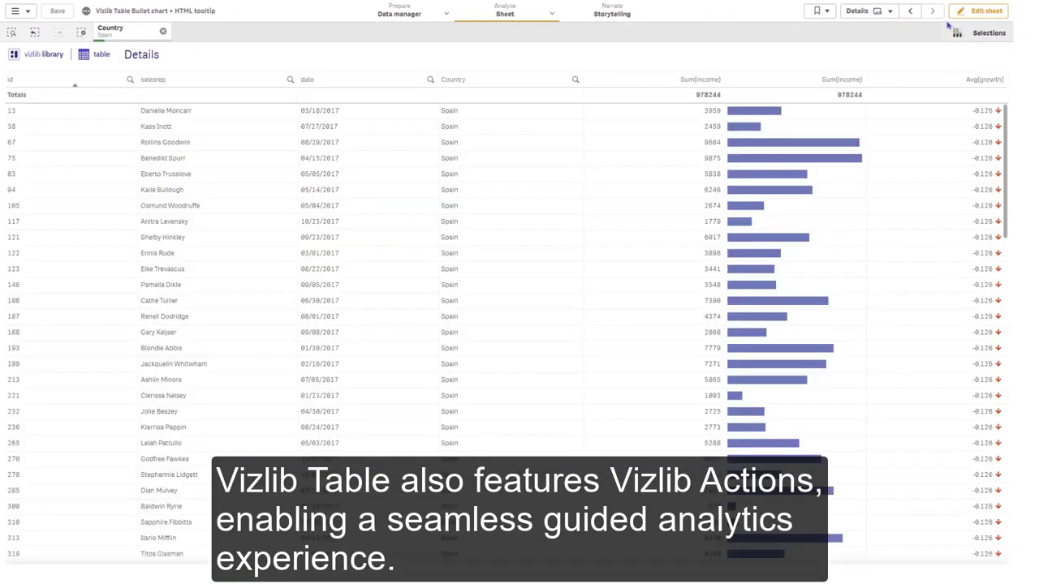
click(910, 11)
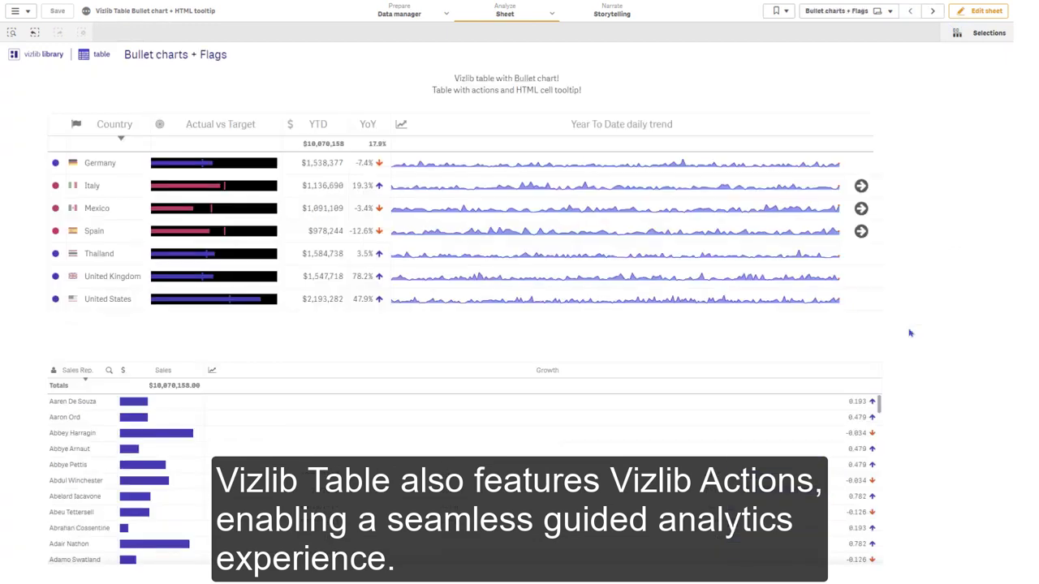
mouse_move(138, 410)
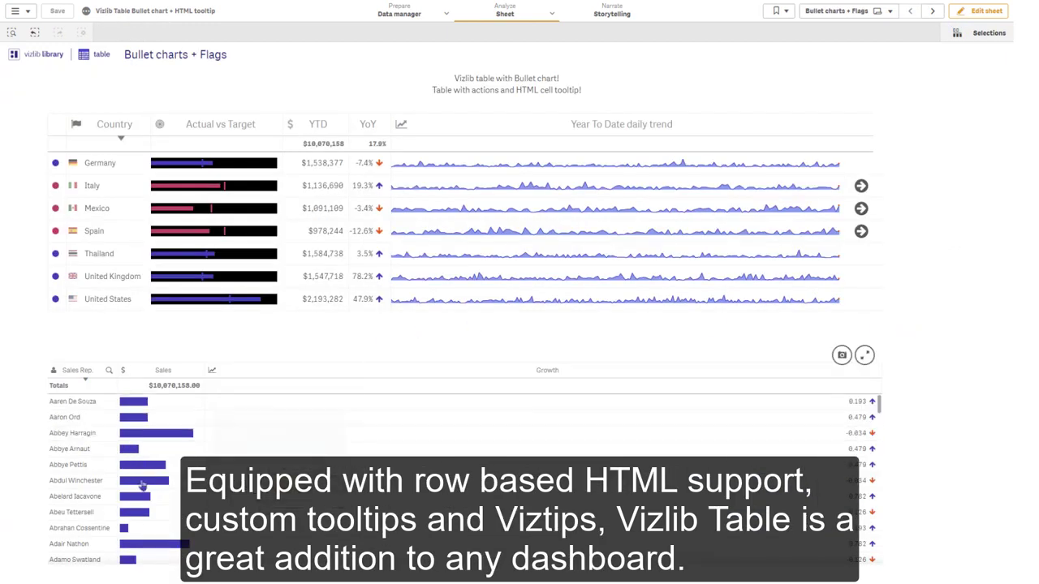
mouse_move(142, 485)
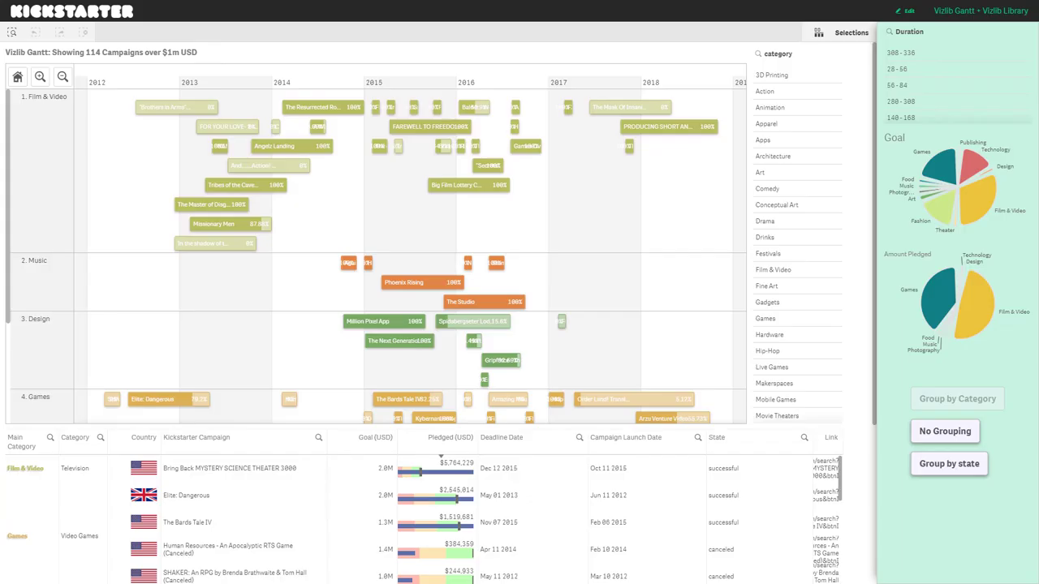
Step: Regroup the Kickstarter Gantt by state, then back to grouping by category
scroll(438, 309, down, 5)
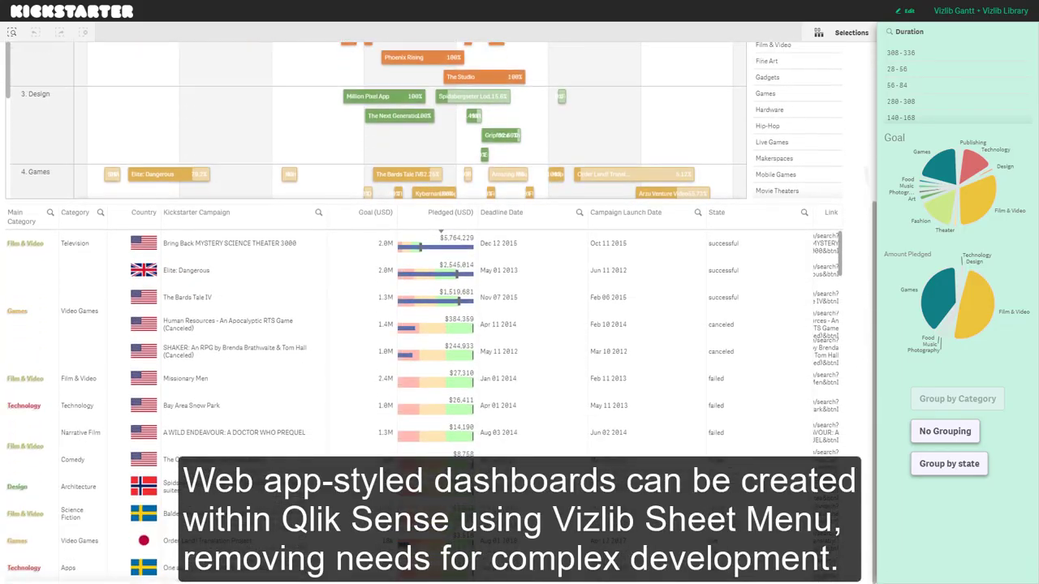
scroll(439, 309, up, 5)
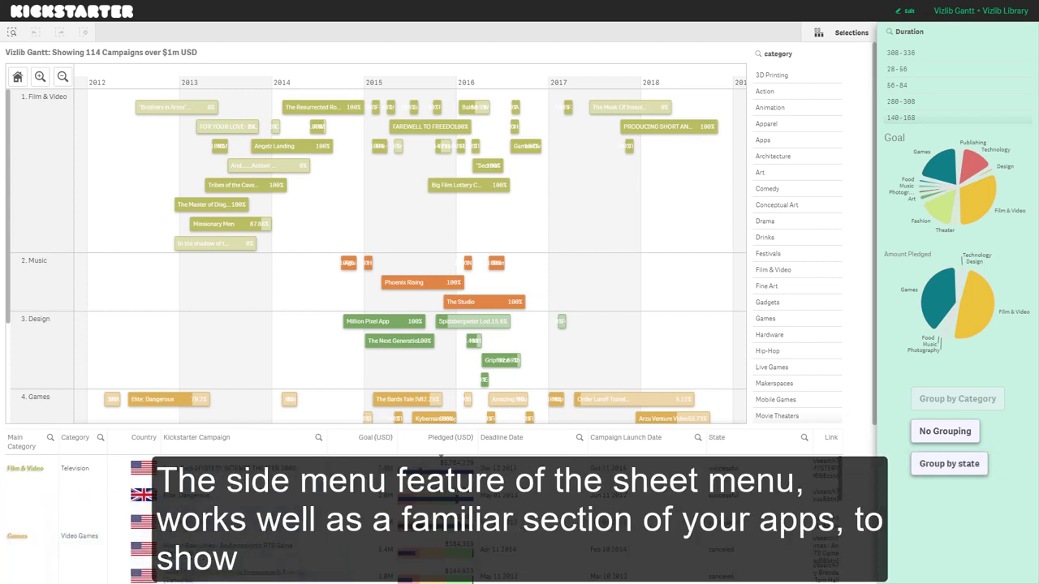
click(949, 464)
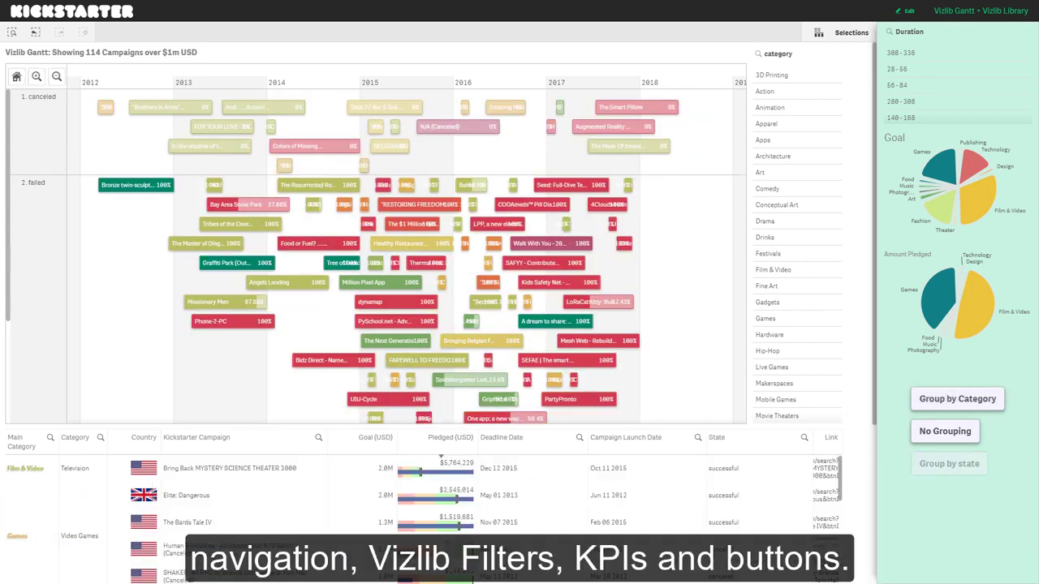
click(957, 398)
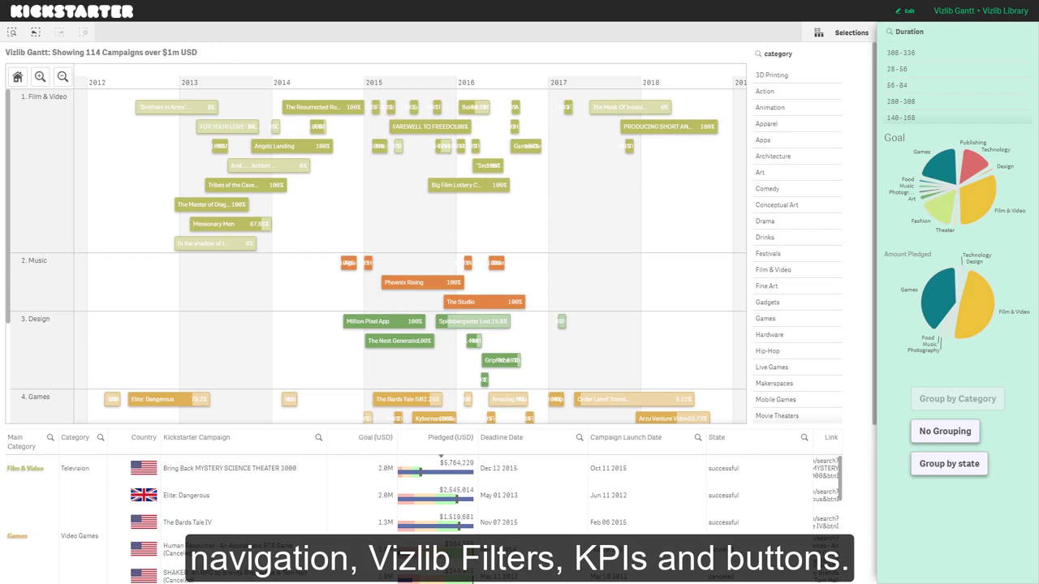
Step: Filter Duration to the 28-56 and 308-336 day ranges and confirm
click(917, 69)
key(Return)
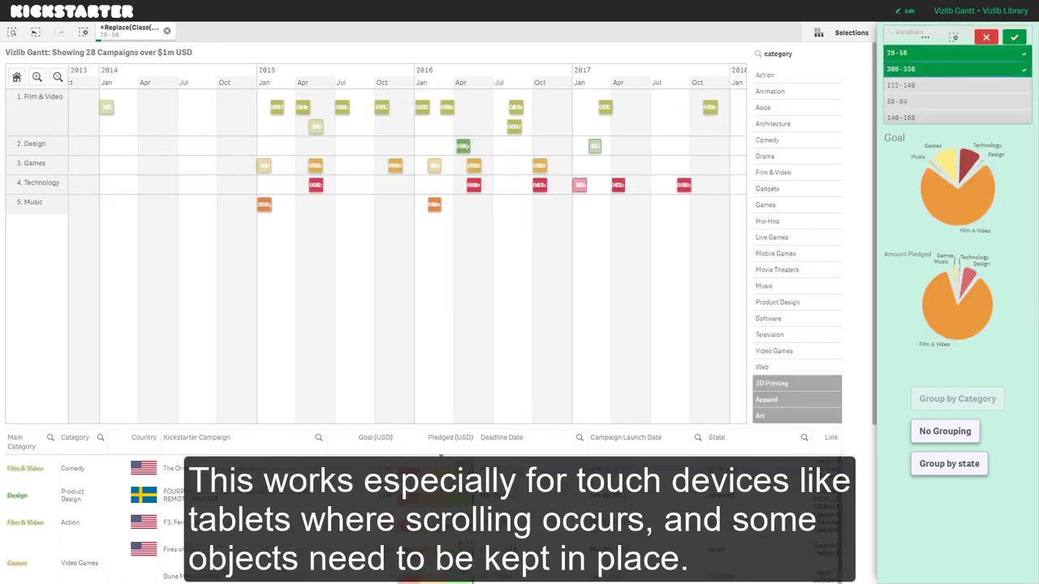
key(Return)
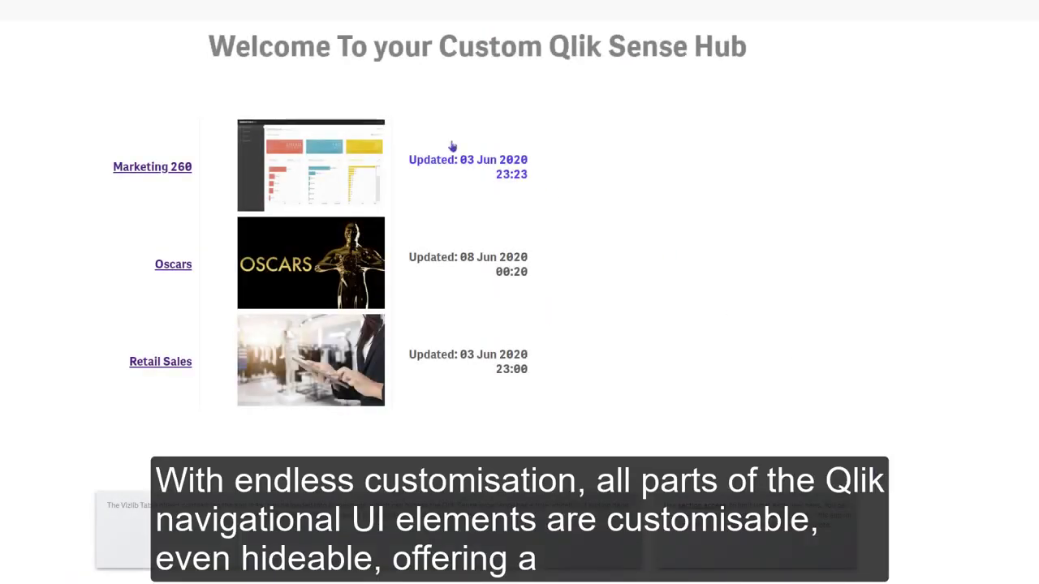
Step: Open the Retail Sales app and launch the Vizlib Sheet Menu's Top Menu Wizard
click(170, 362)
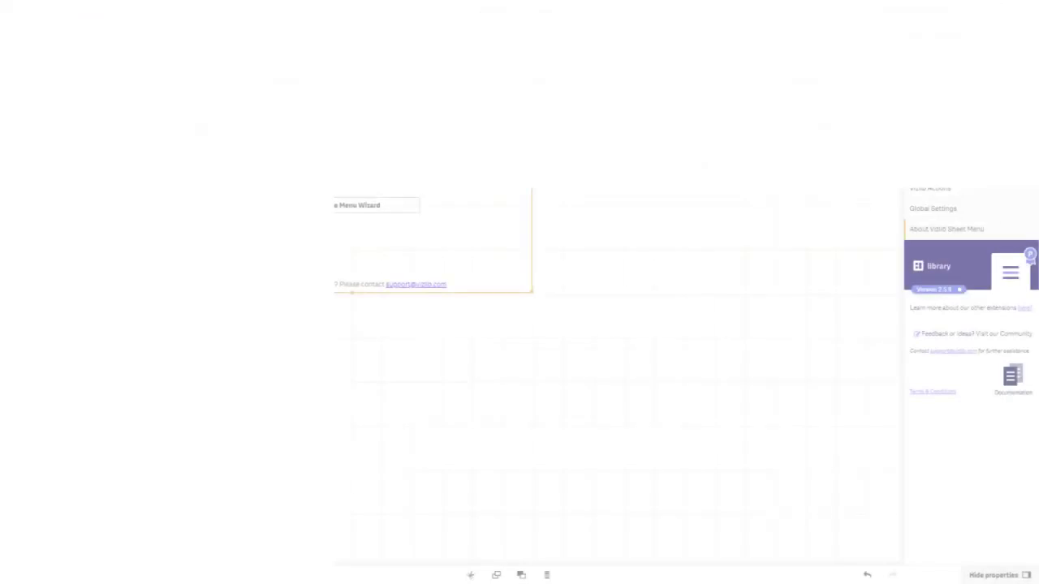
click(369, 180)
Step: Add two menu groups and name them Colors and Navigation
click(569, 146)
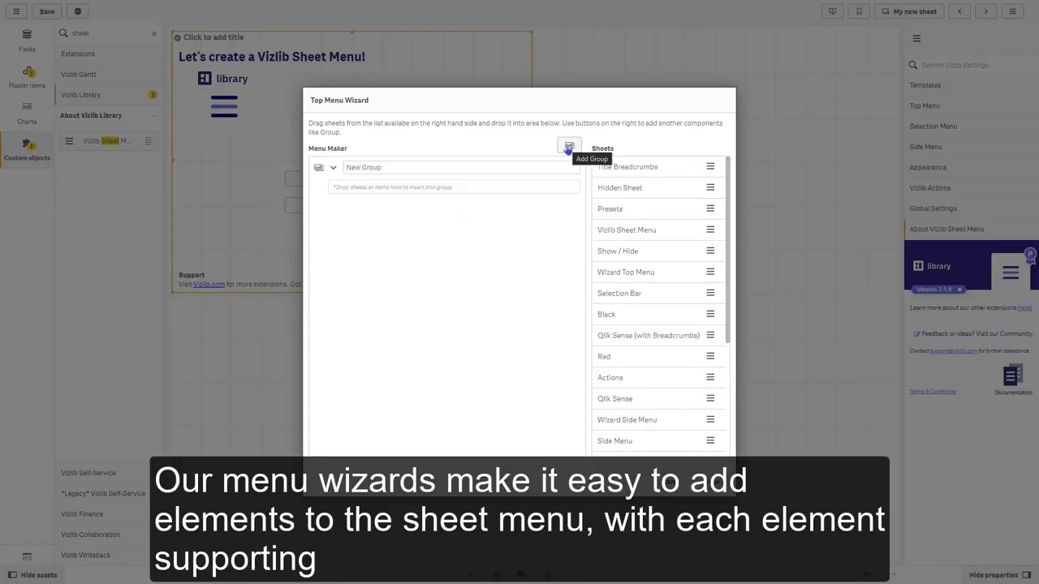
click(569, 145)
text(Colors)
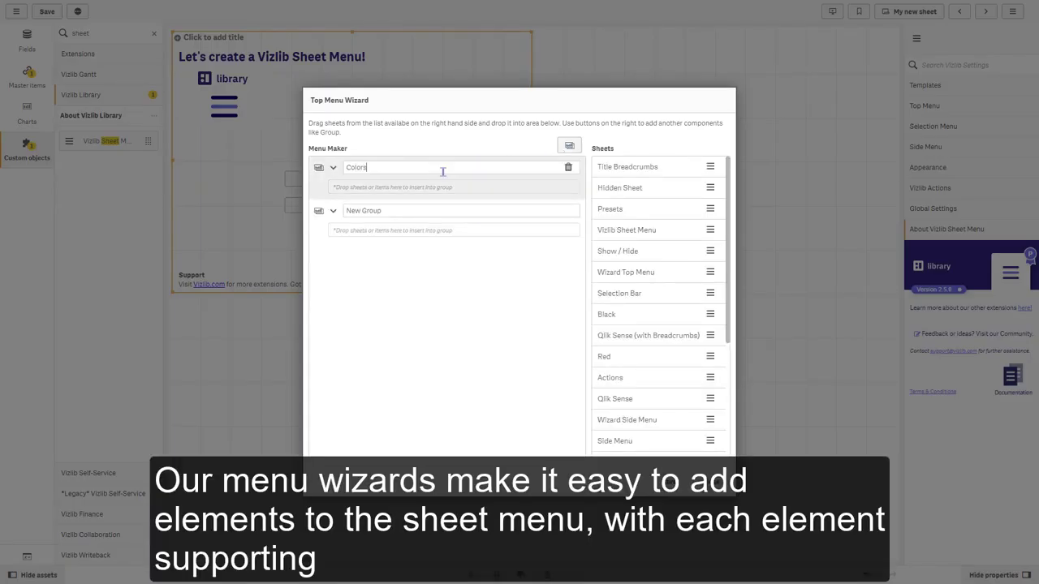
click(424, 210)
key(ctrl+a)
text(Navi)
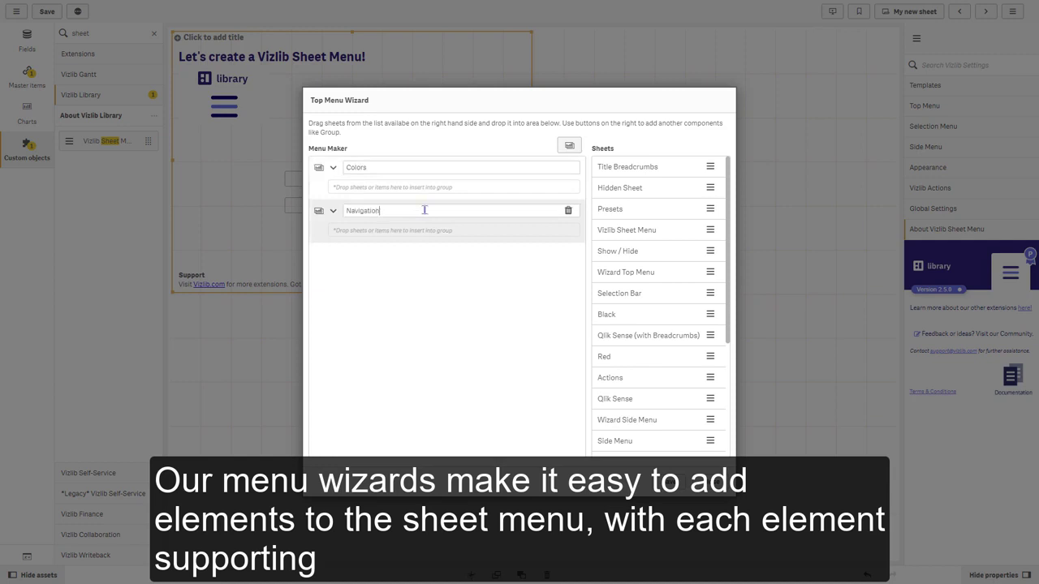
Step: Drag five sheets into Navigation and add Red and Light to Colors
drag(643, 293, 497, 237)
drag(685, 317, 481, 235)
drag(656, 232, 478, 244)
drag(665, 234, 470, 267)
drag(617, 230, 465, 205)
drag(641, 377, 484, 218)
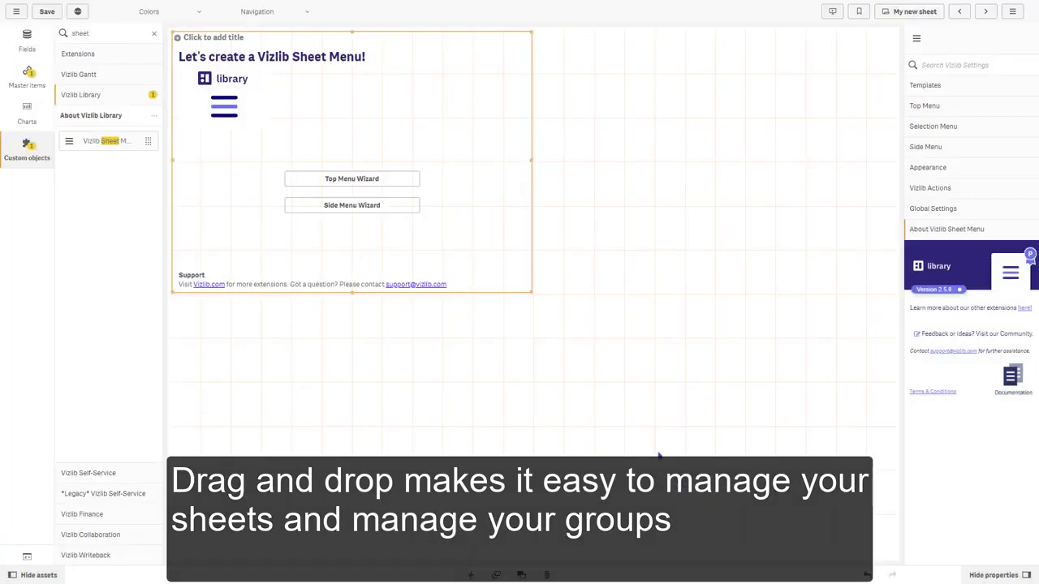
Step: Preview the Navigation and Colors menus and browse the sheet menu templates, including saved ones
click(311, 10)
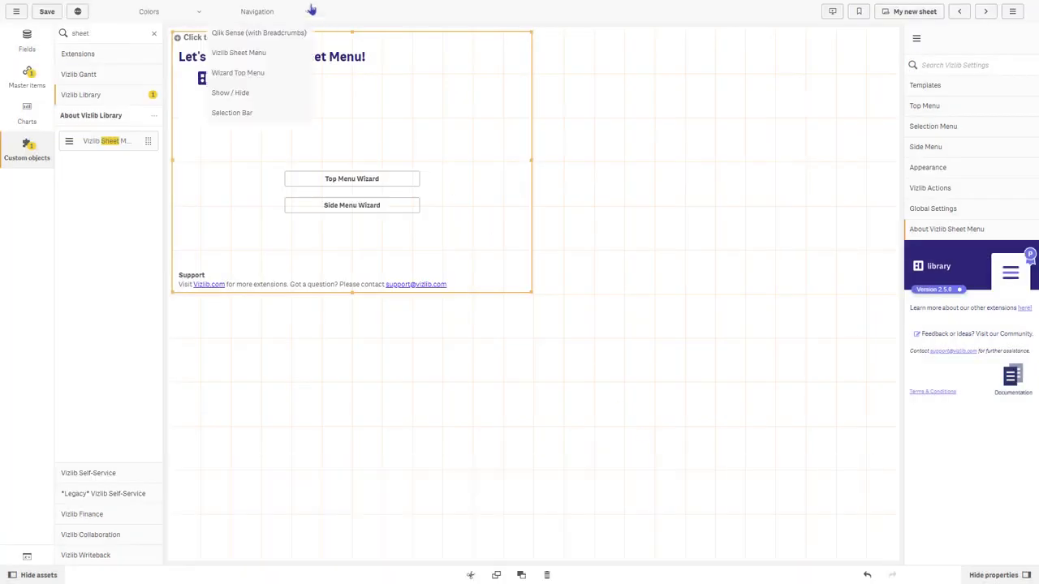
click(178, 11)
click(925, 85)
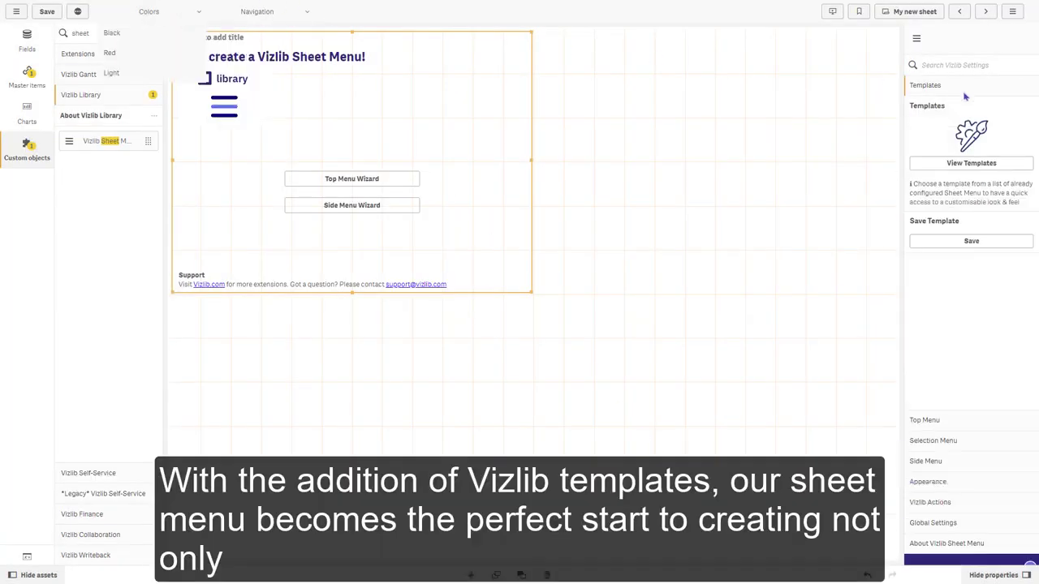
click(971, 163)
click(640, 124)
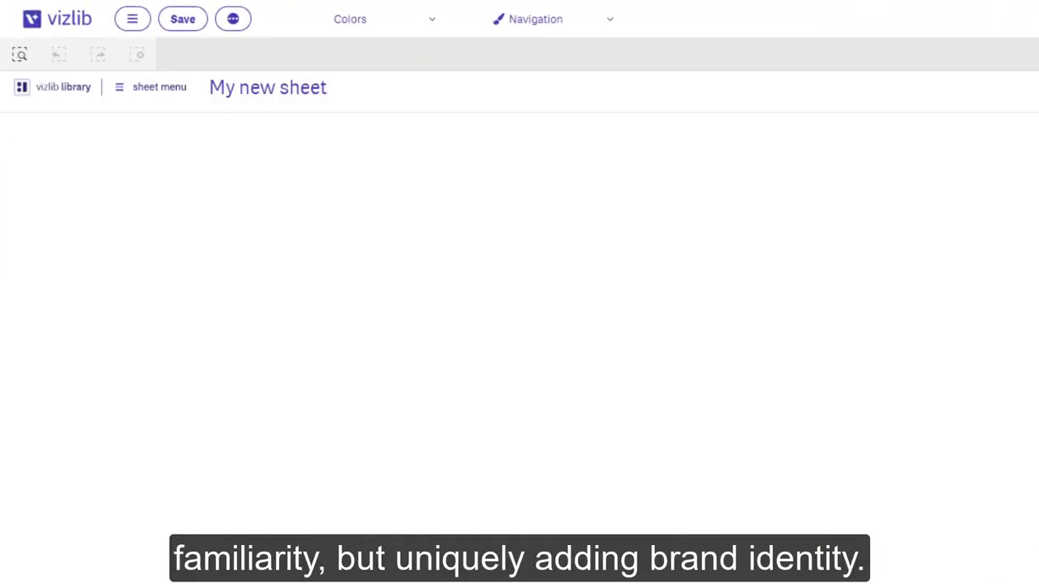
Step: Save the sheet and switch the lower chart to Accounts Not Given CLM, then back to Presentations
click(187, 29)
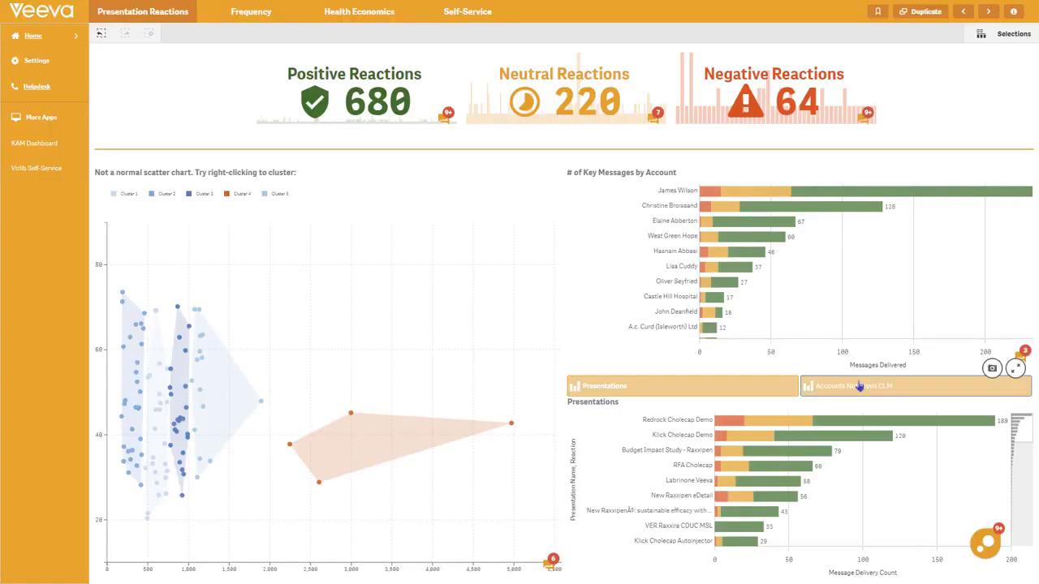
click(859, 387)
click(673, 386)
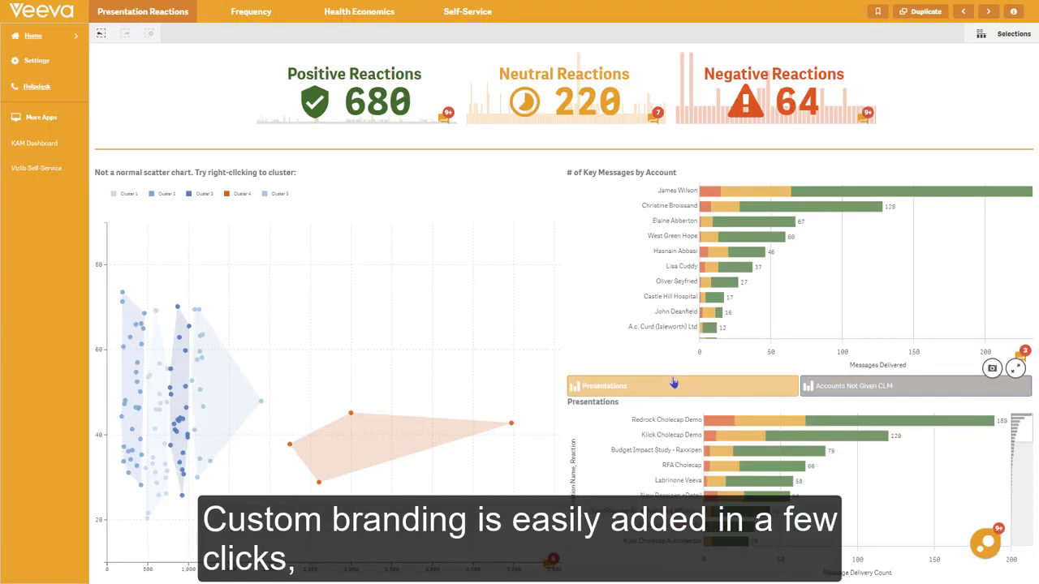
Step: Move through the Frequency and Health Economics sheets to the Self-Service sheet
click(254, 23)
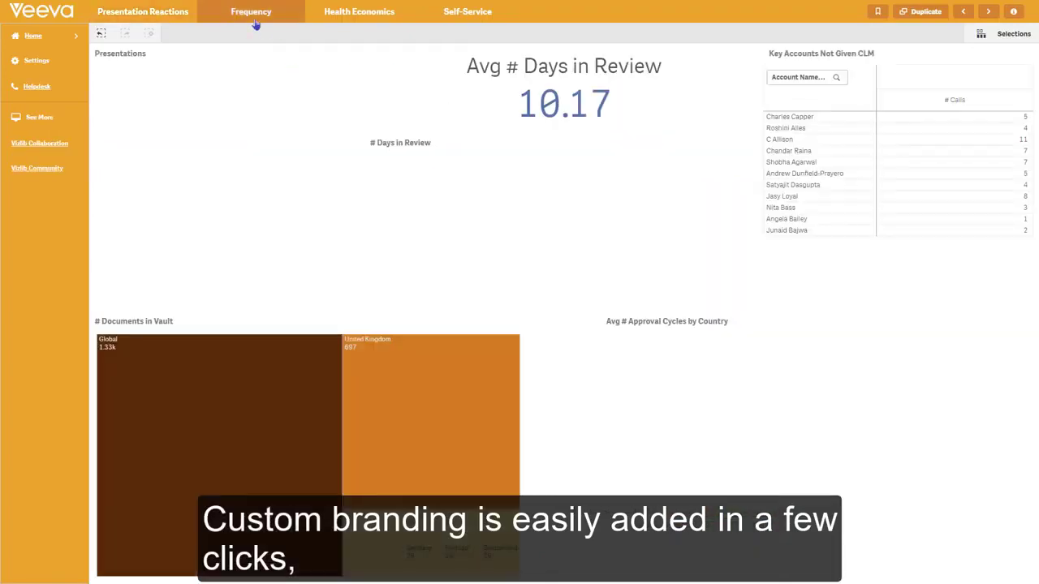
click(367, 22)
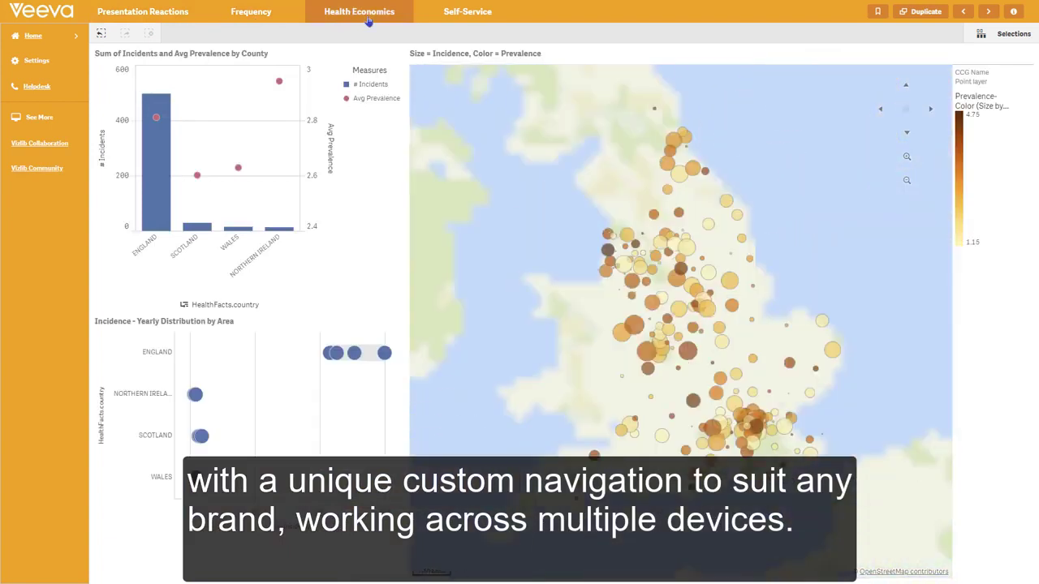
click(467, 23)
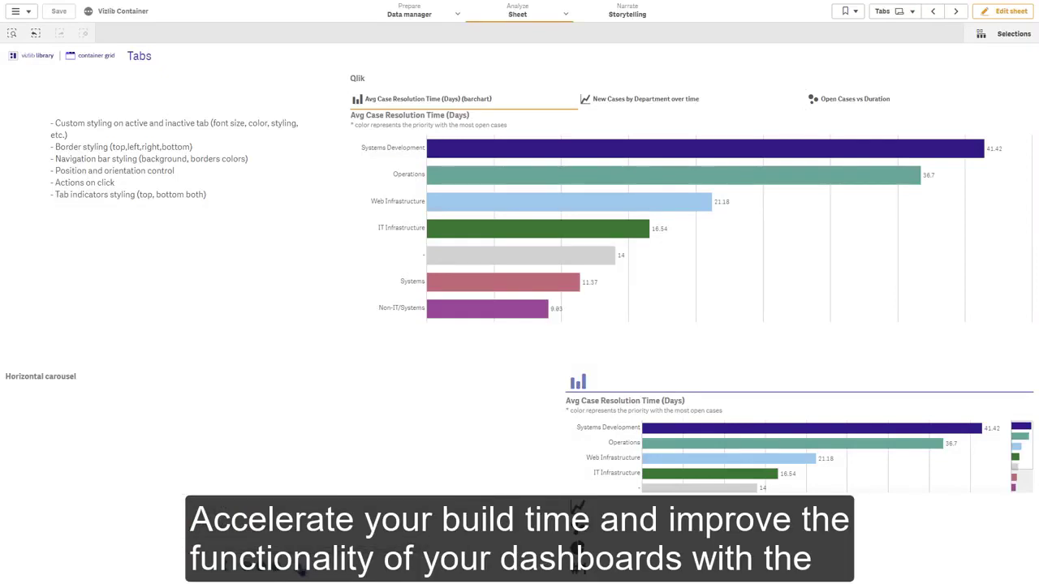
Step: Switch the container between Open Cases vs Duration and New Cases by Department
mouse_move(578, 394)
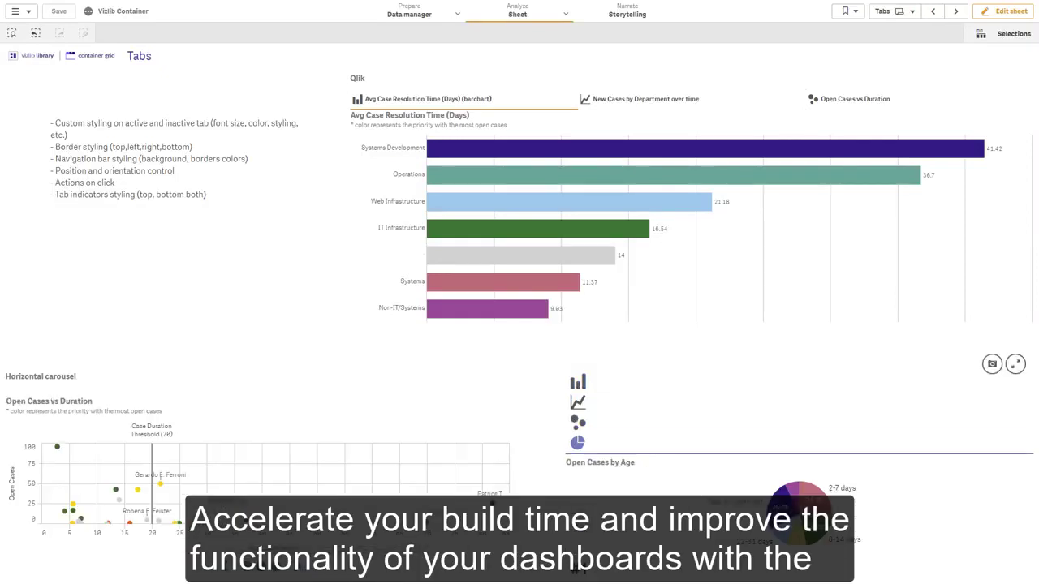
click(813, 106)
click(717, 105)
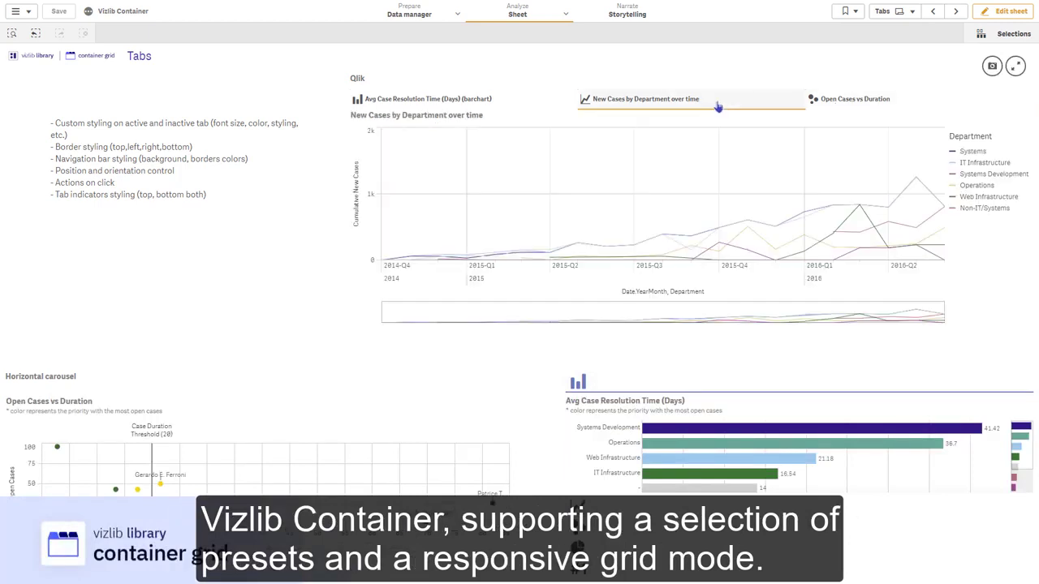
Step: Go to the Actions sheet and cycle through Open Cases by Age, Case Details and Open Cases vs Duration
click(899, 10)
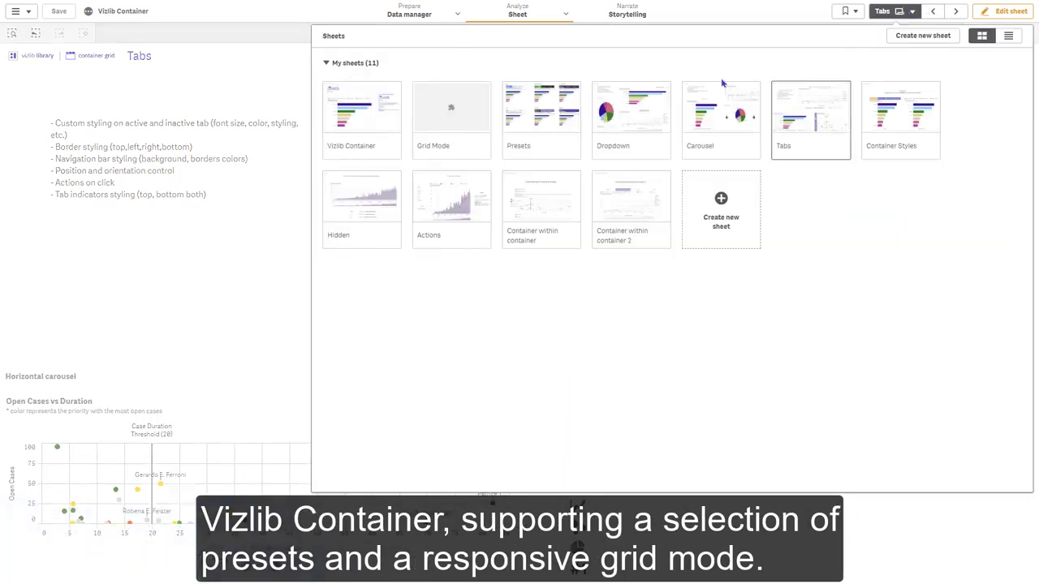
click(459, 199)
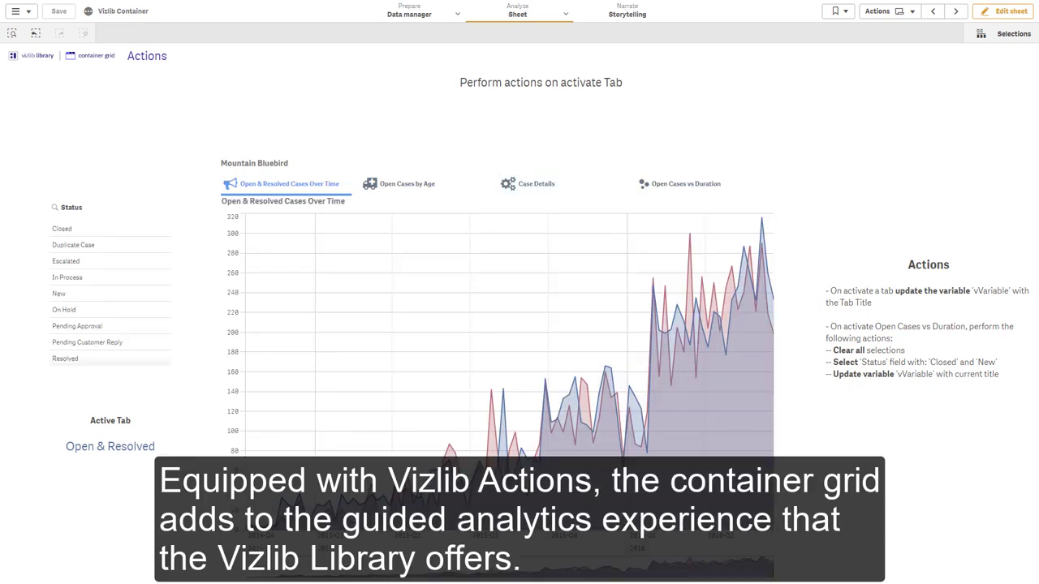
click(452, 185)
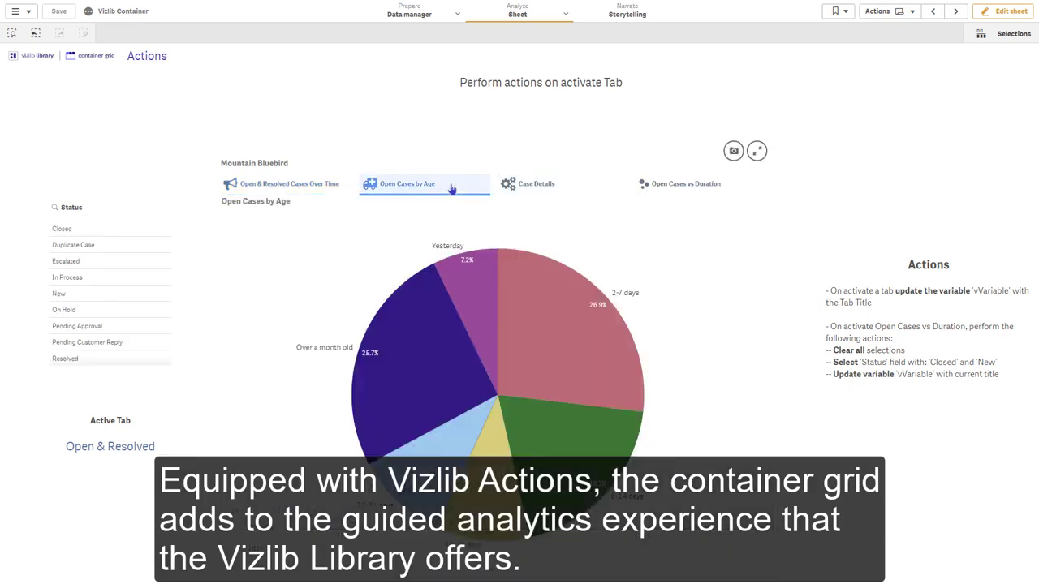
click(554, 185)
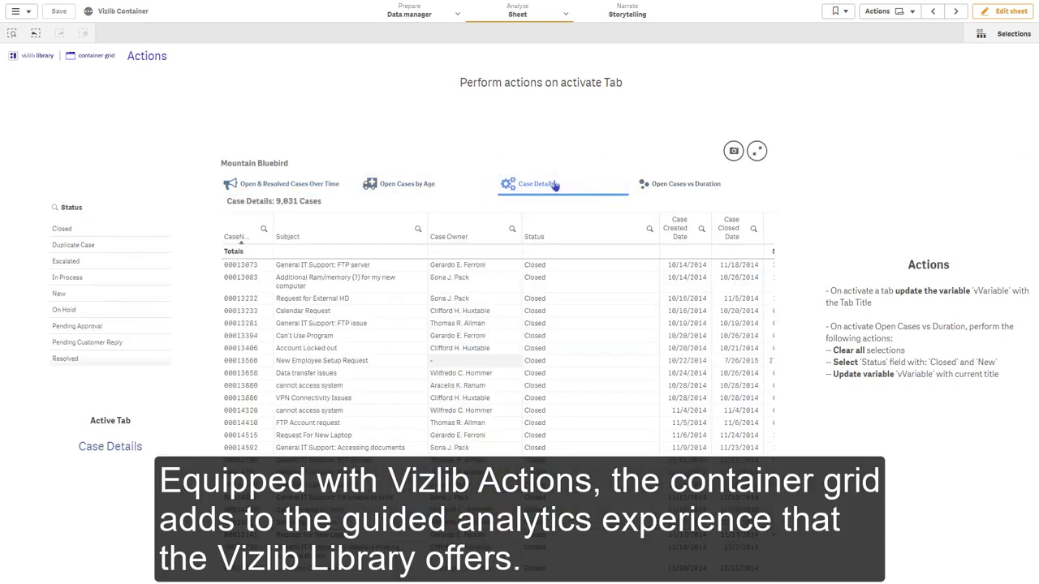
click(735, 185)
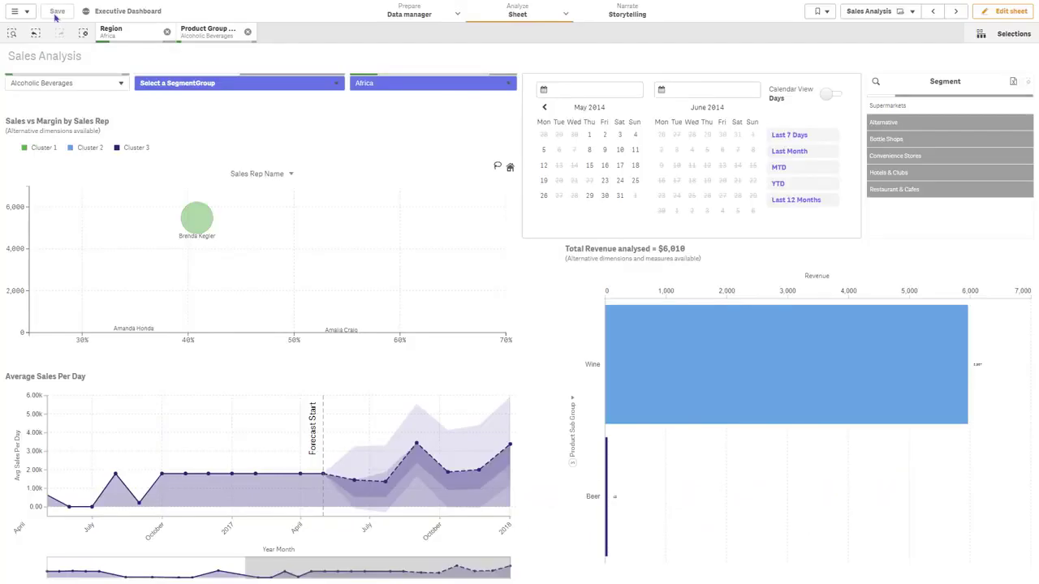
Step: Select a second product group, Asia in Region, and the Restaurant & Cafes and Supermarkets segments
click(91, 84)
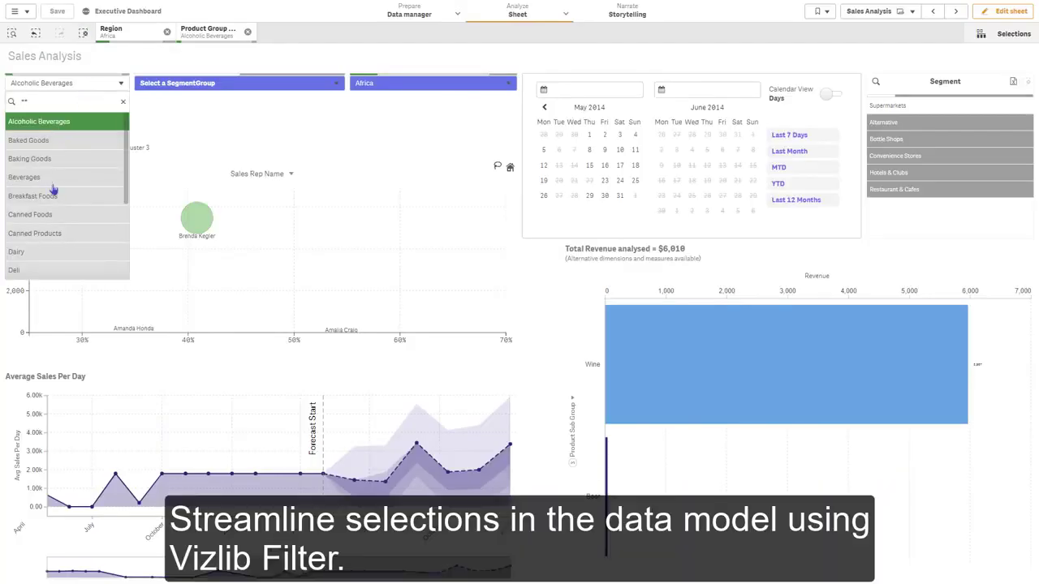
click(49, 178)
click(433, 82)
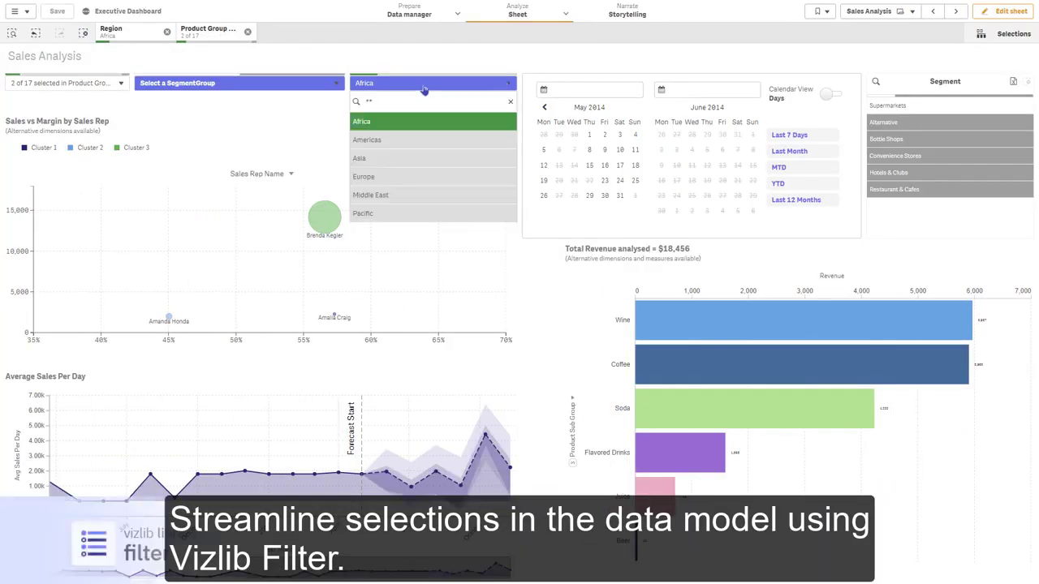
click(393, 162)
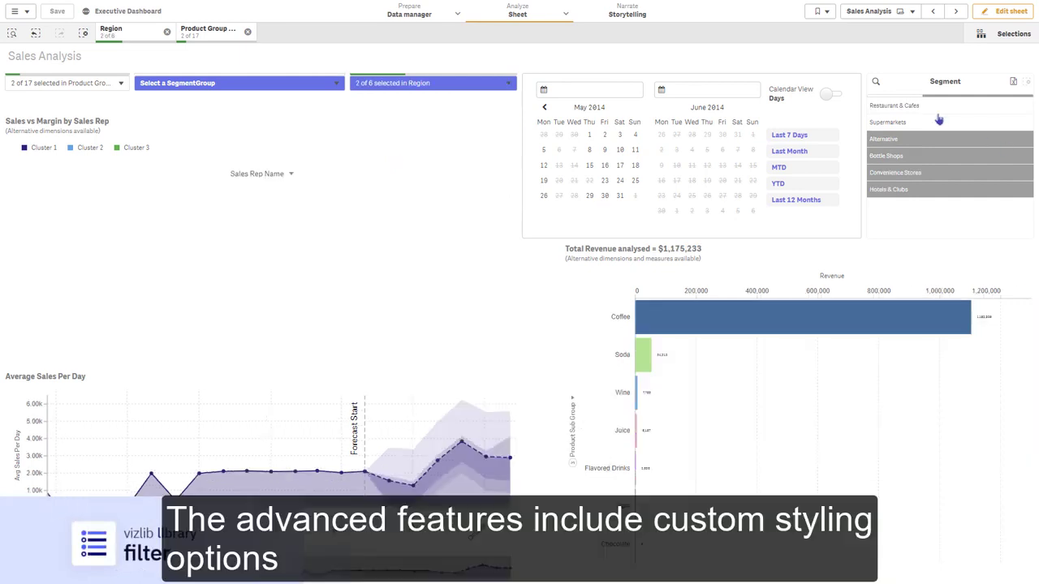
click(938, 111)
click(934, 124)
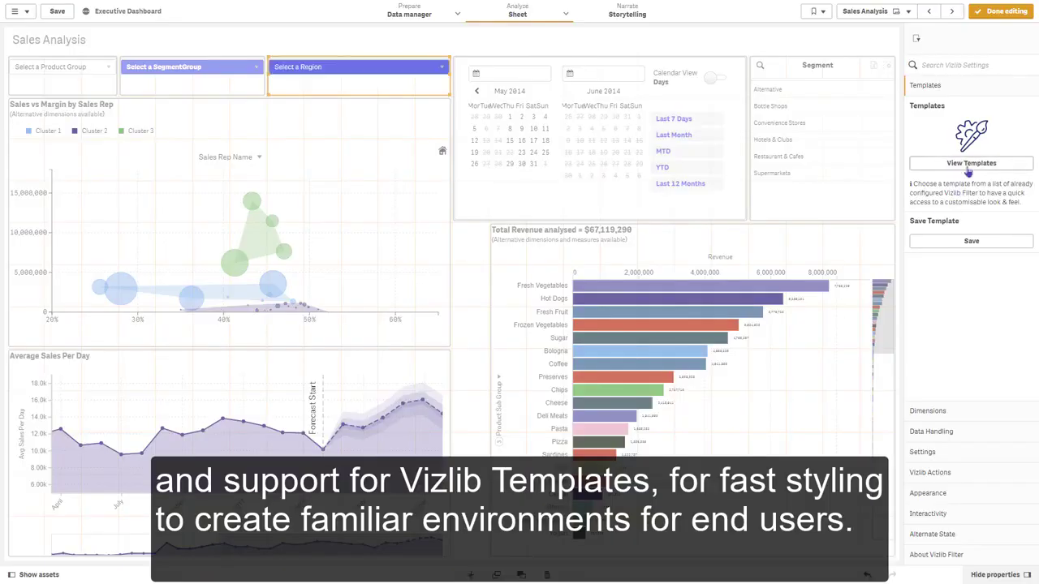
Step: Apply a button-style template to the Region filter and add a Lock Field action on Region
click(970, 166)
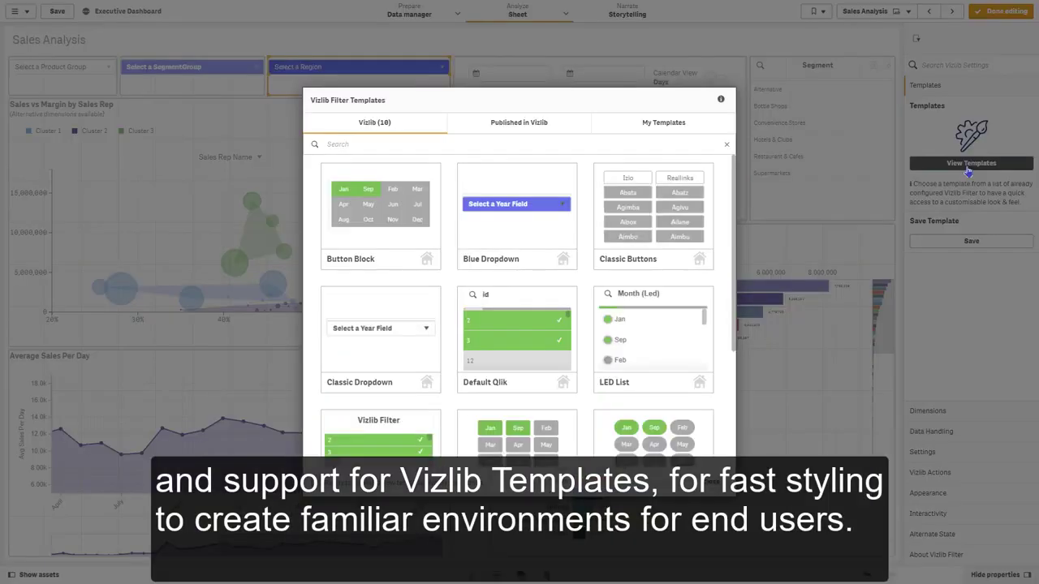
scroll(600, 276, down, 3)
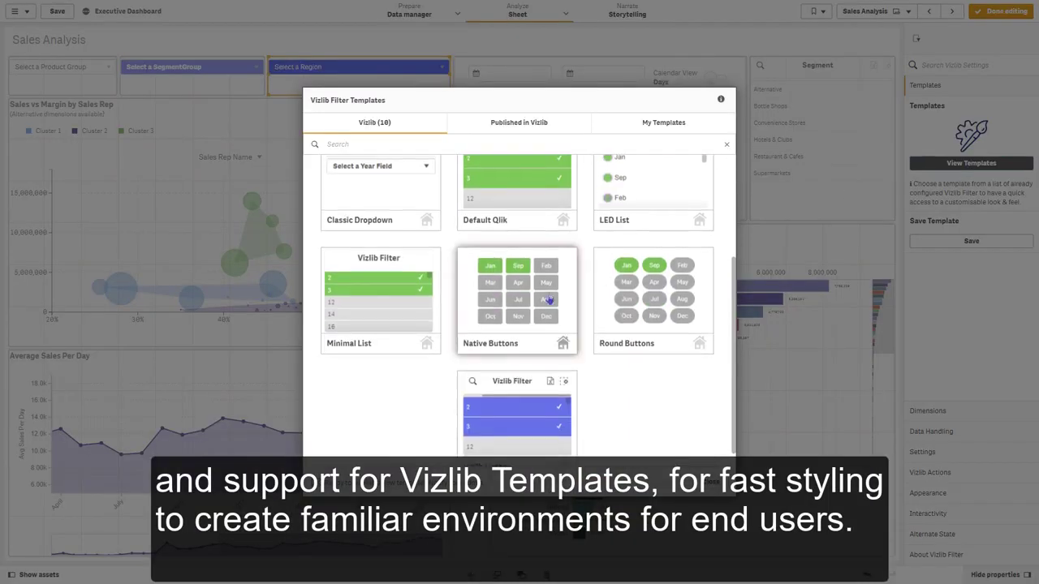
click(517, 301)
click(1001, 10)
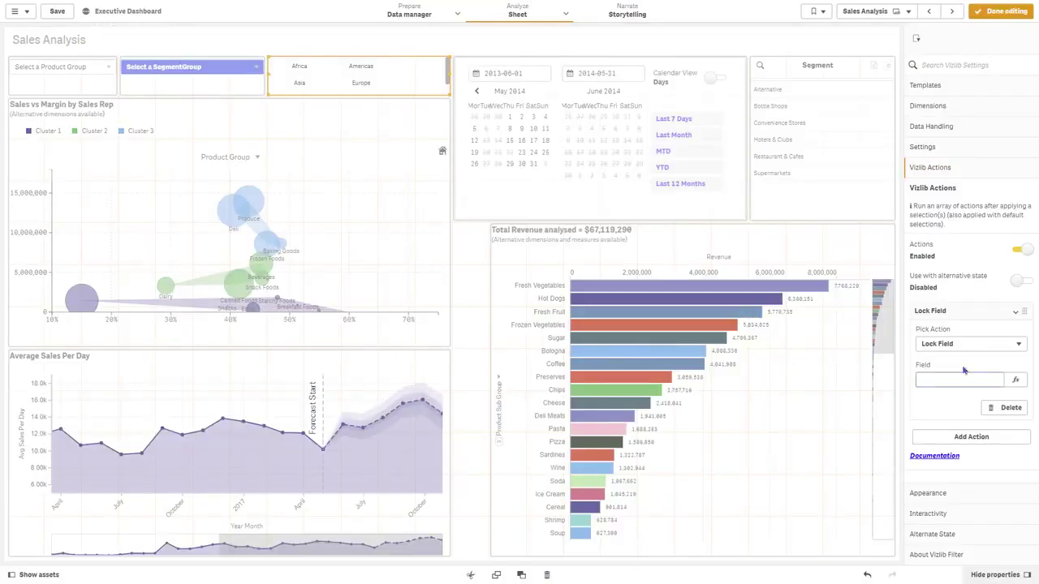
click(940, 388)
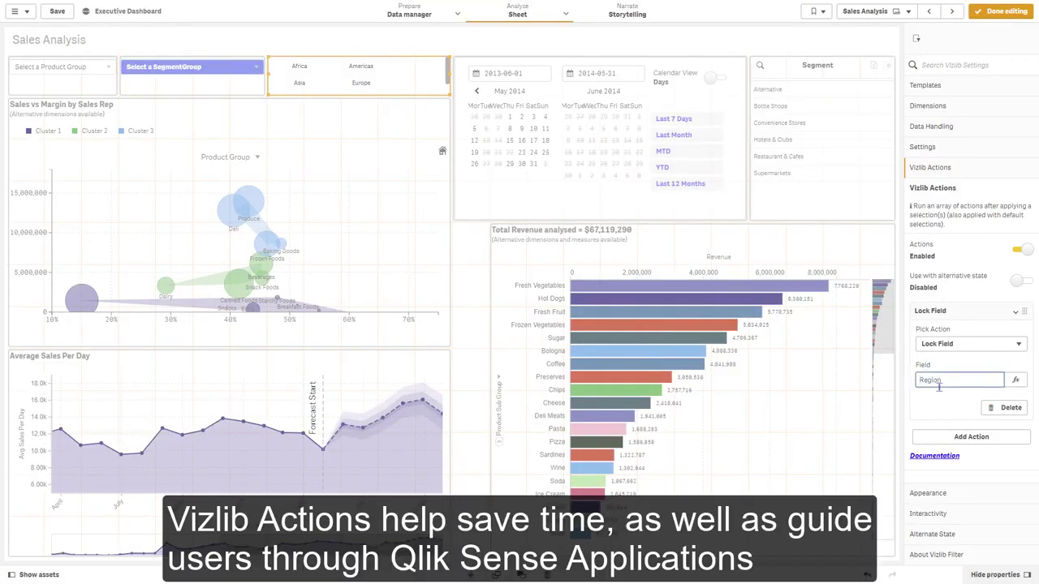
click(1007, 11)
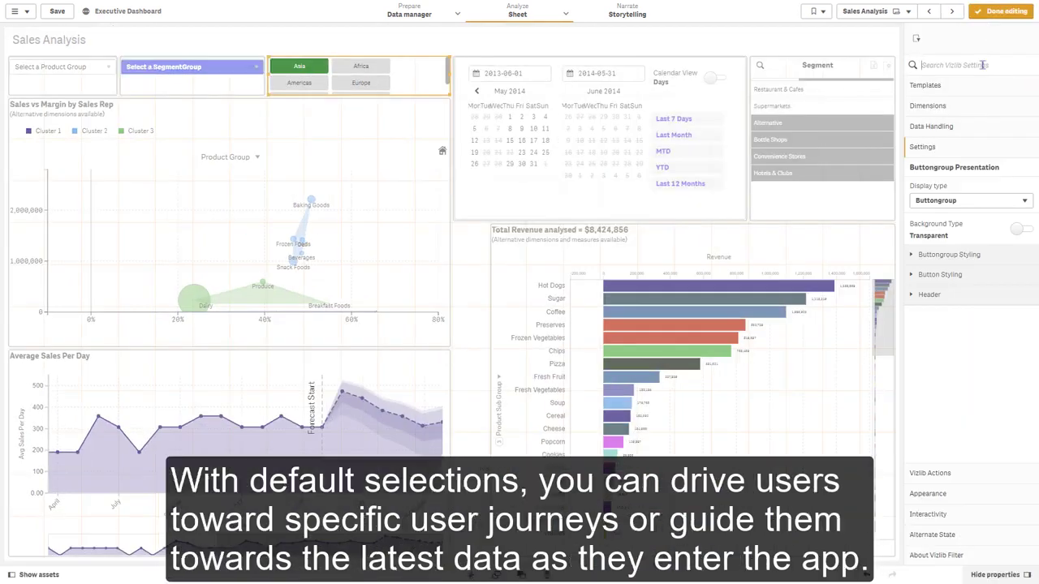
Step: Turn on Default Selections in the filter's interactivity settings and enter the default dimension value
text(Defa)
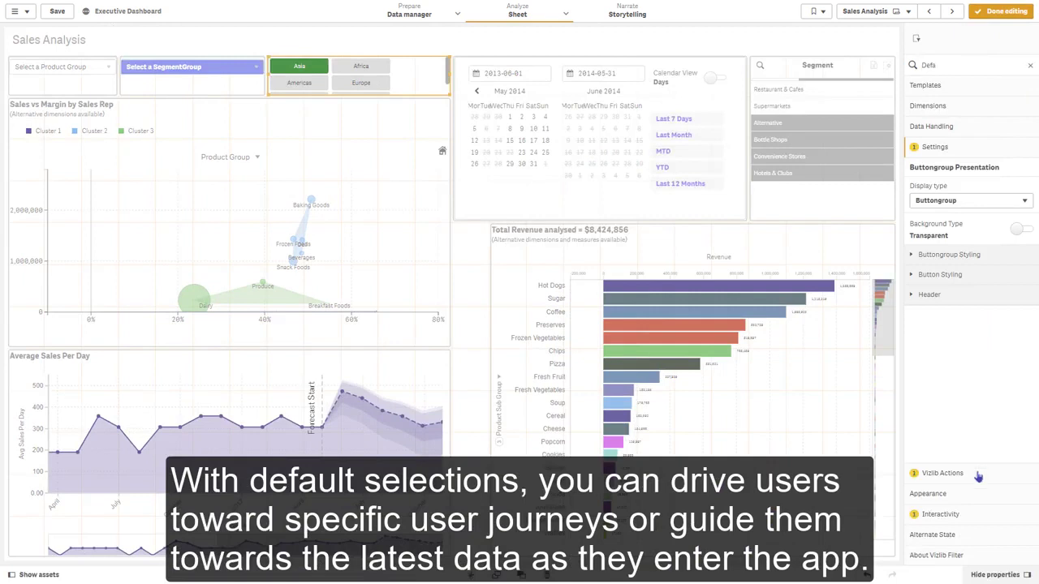
click(940, 515)
click(937, 509)
click(1015, 427)
click(962, 508)
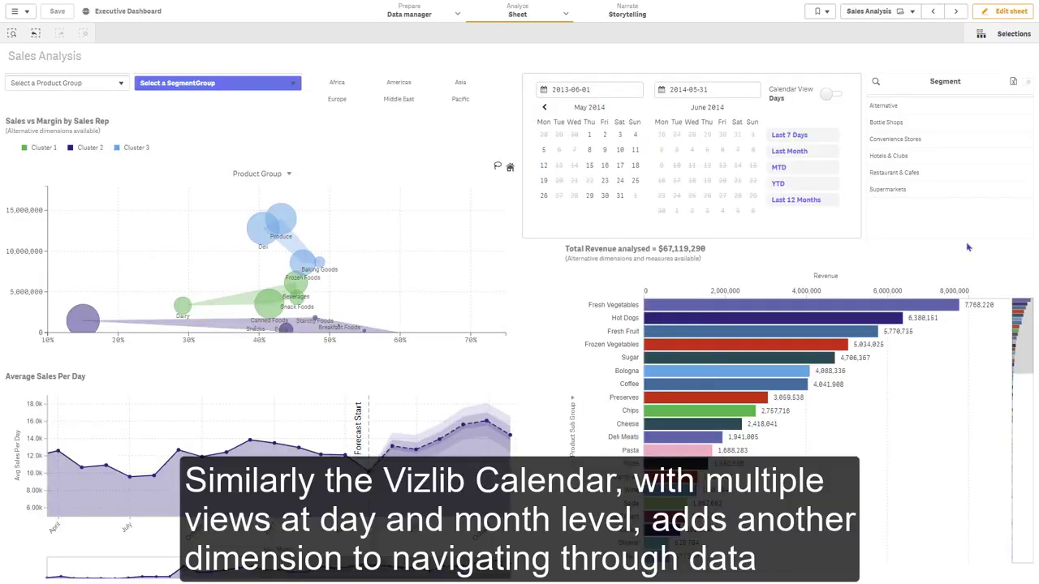
Step: Toggle the Vizlib Calendar between month and day views, step back a month, and confirm the Last 12 Months preset
click(827, 96)
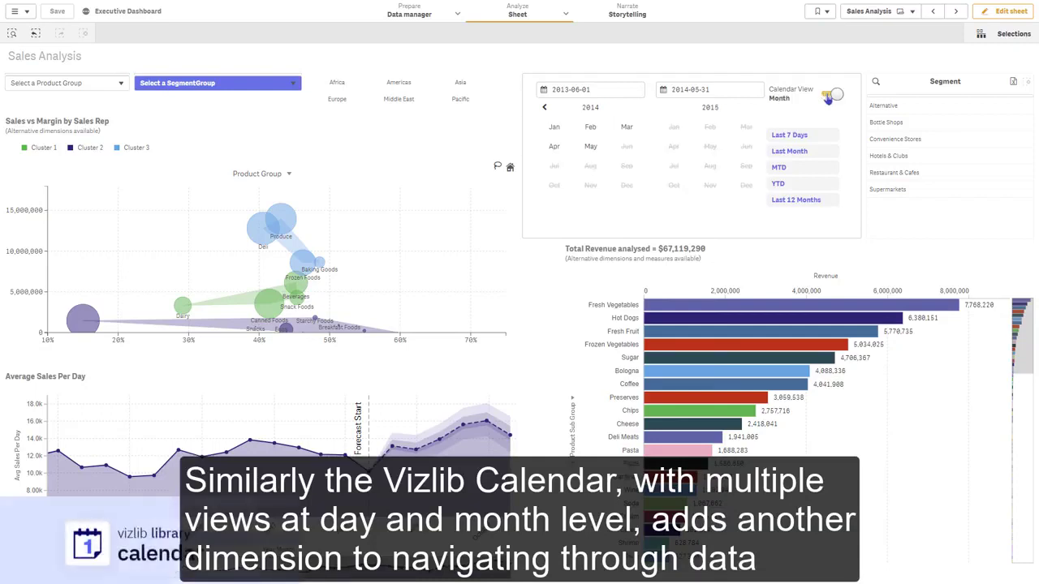
click(827, 97)
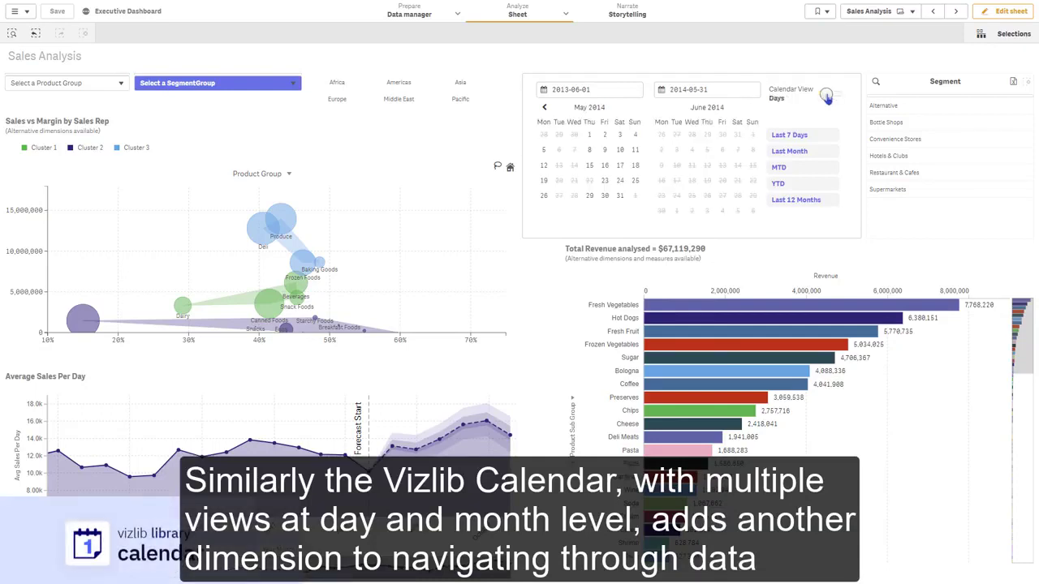
click(546, 108)
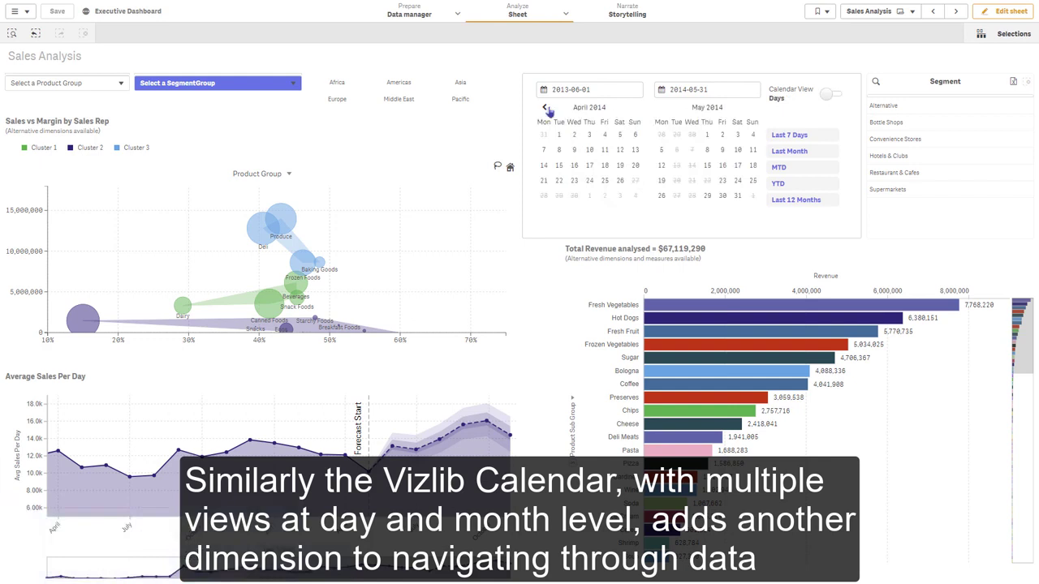
click(822, 210)
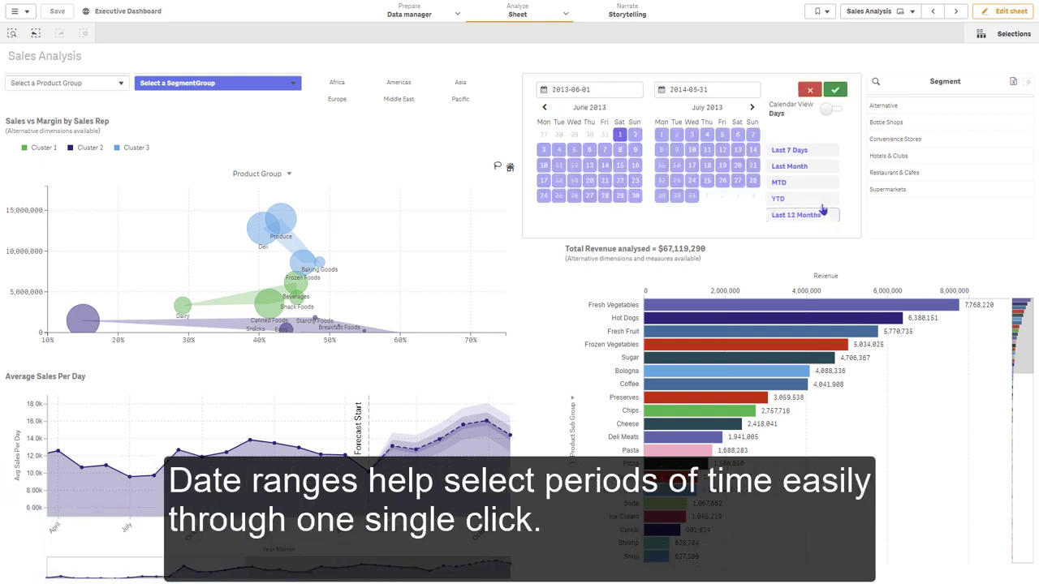
click(840, 92)
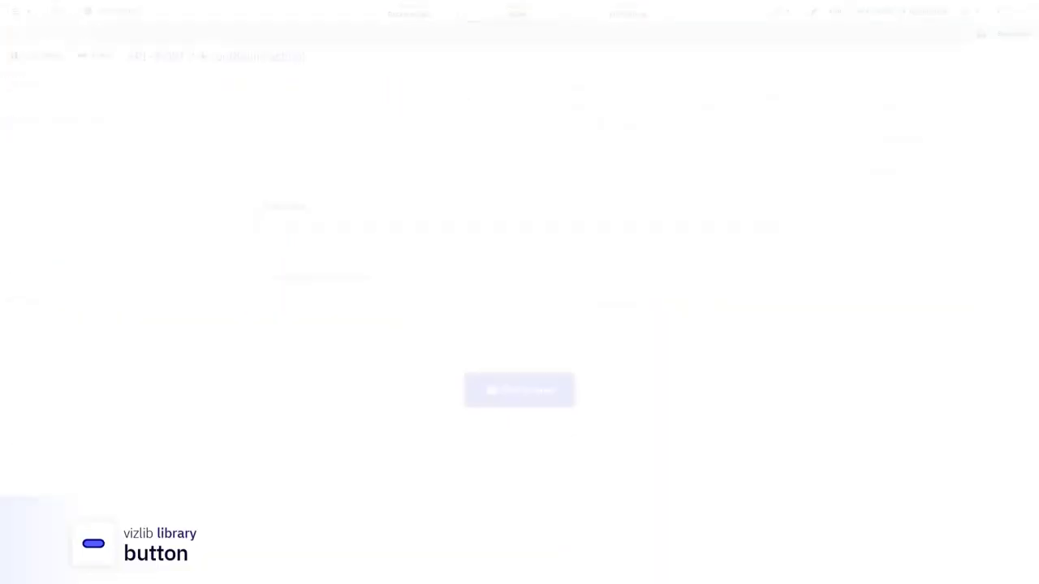
Step: Add an API Integration action to the Click to email button item
click(827, 12)
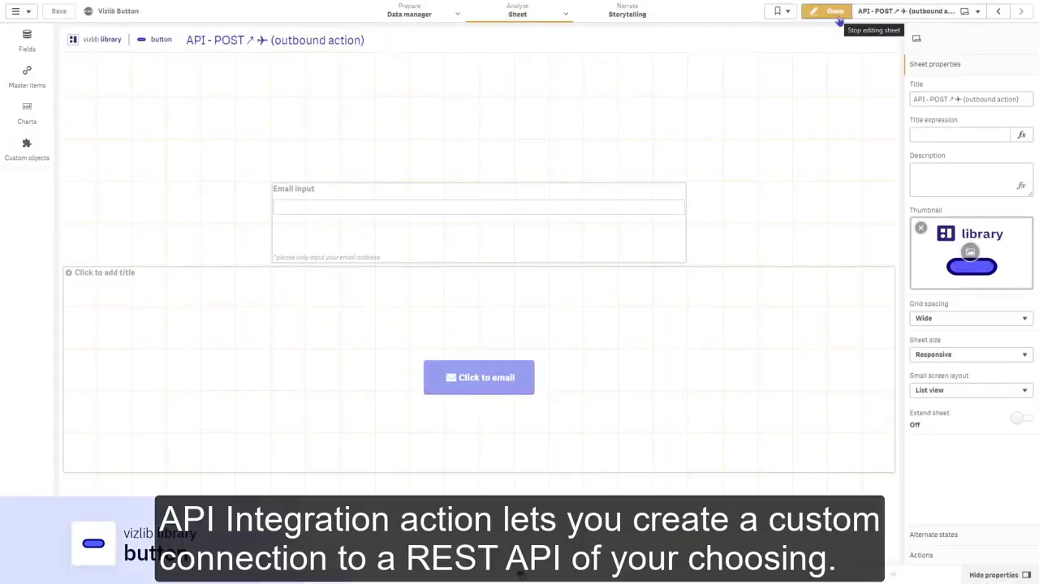
click(753, 339)
click(963, 119)
click(963, 134)
scroll(958, 154, down, 10)
click(956, 368)
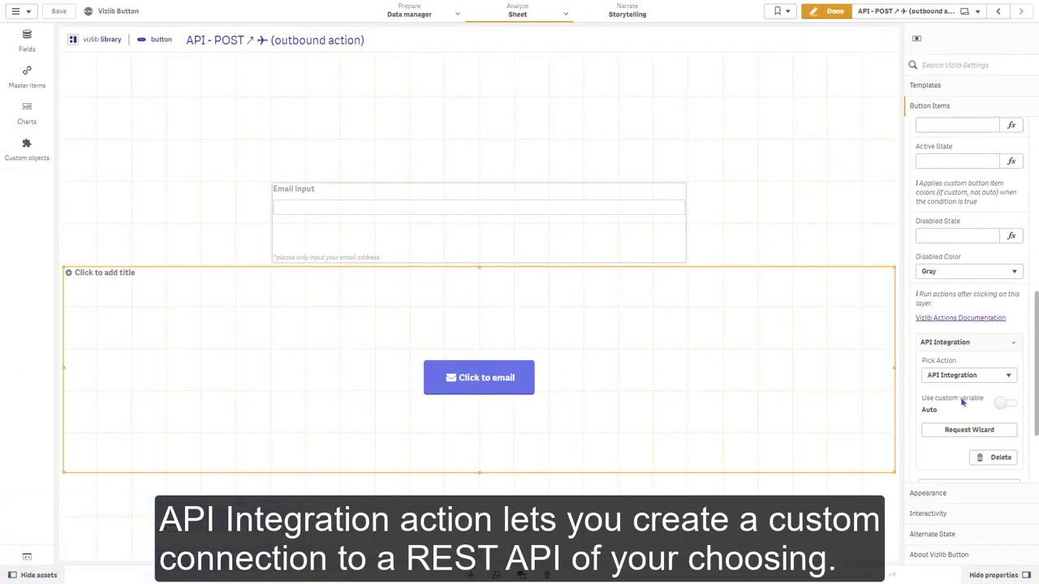
click(958, 434)
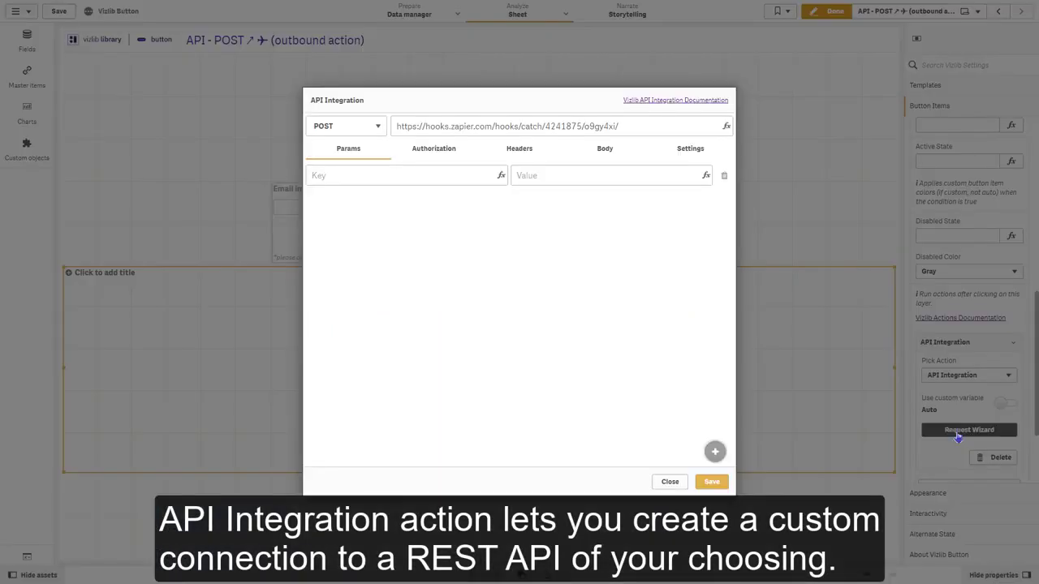
Step: Review the request's authorization, headers, body and settings, and select the webhook URL
click(453, 152)
click(518, 152)
click(605, 150)
click(690, 150)
drag(620, 127, 397, 161)
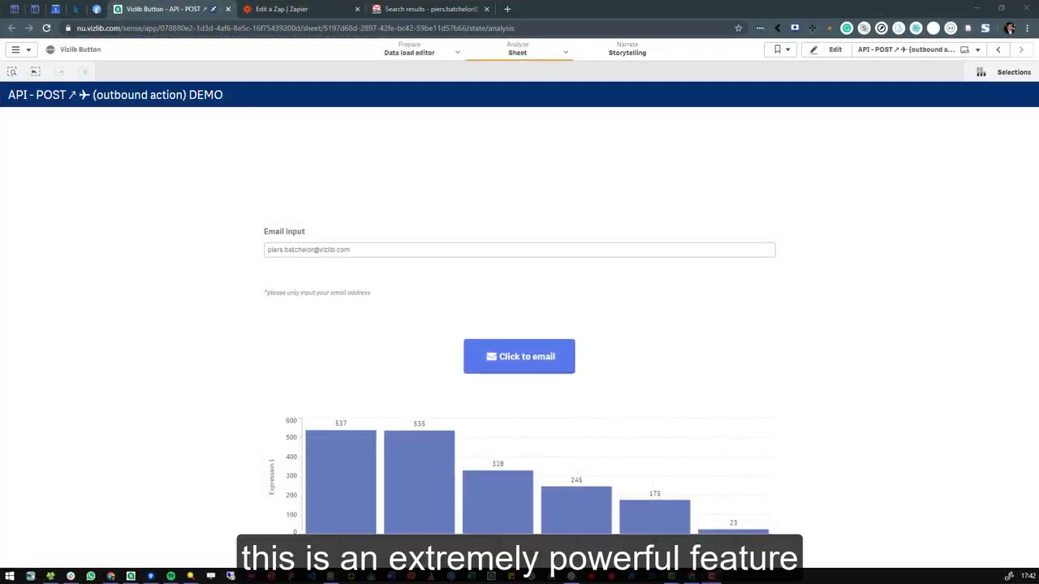
Step: Send the email through the button and open the newest Vizlib Button Demo Test email in Gmail
click(533, 357)
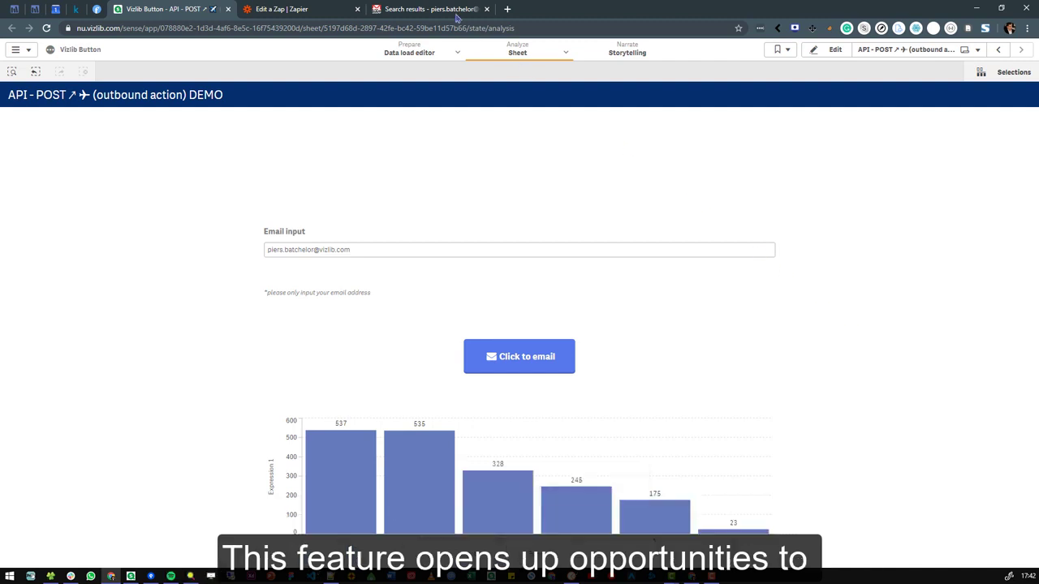
click(430, 9)
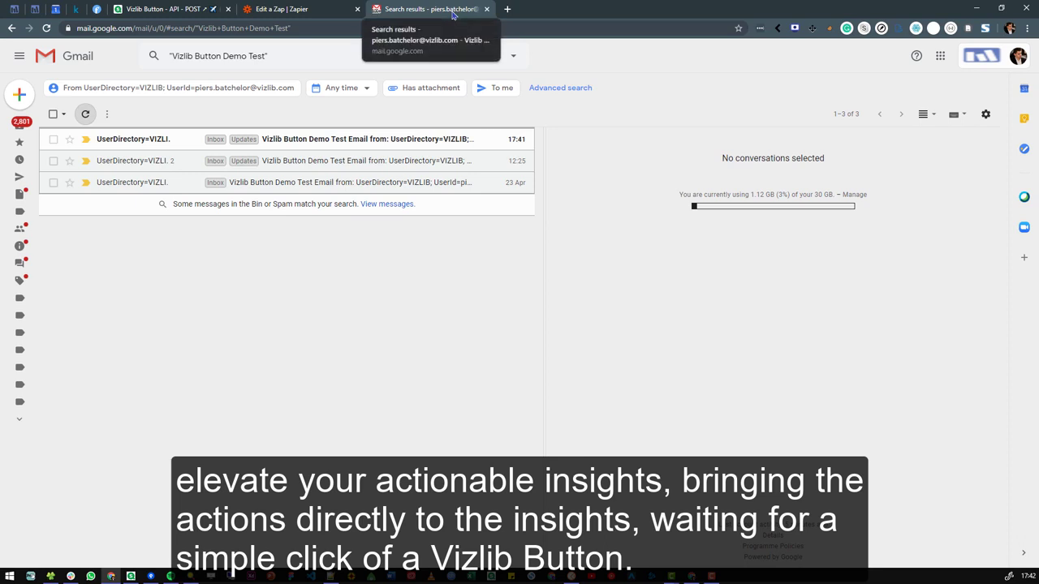
click(420, 143)
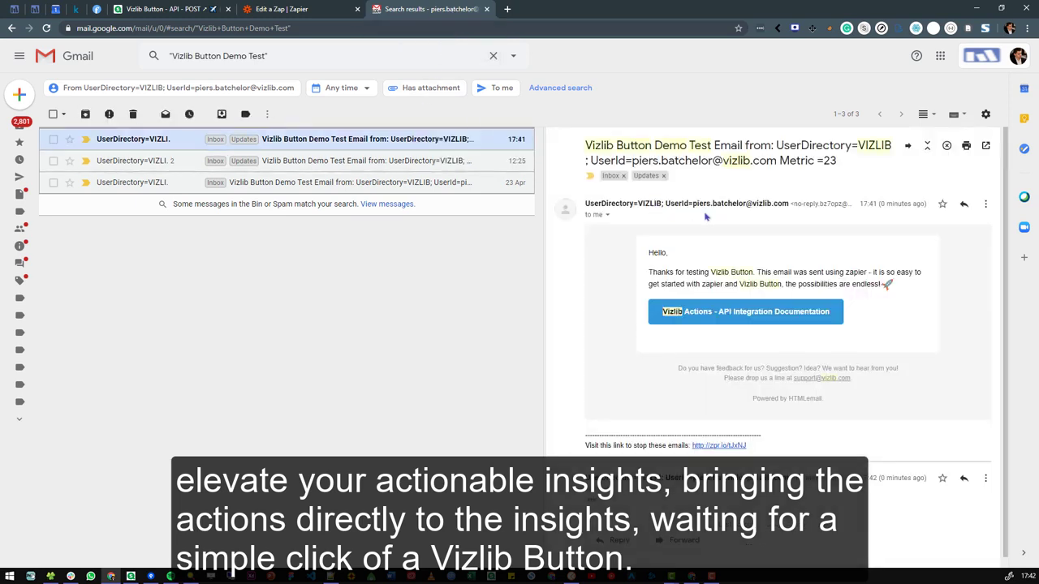